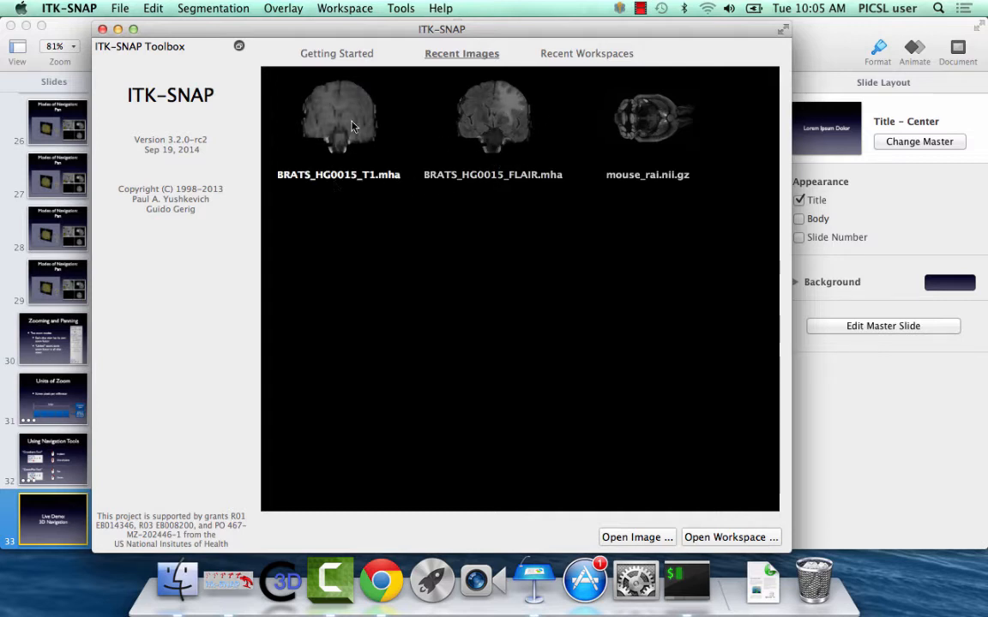
# Open the recent image BRATS_HG0015_FLAIR.mha and browse back and forth through its axial slices.
pyautogui.click(481, 154)
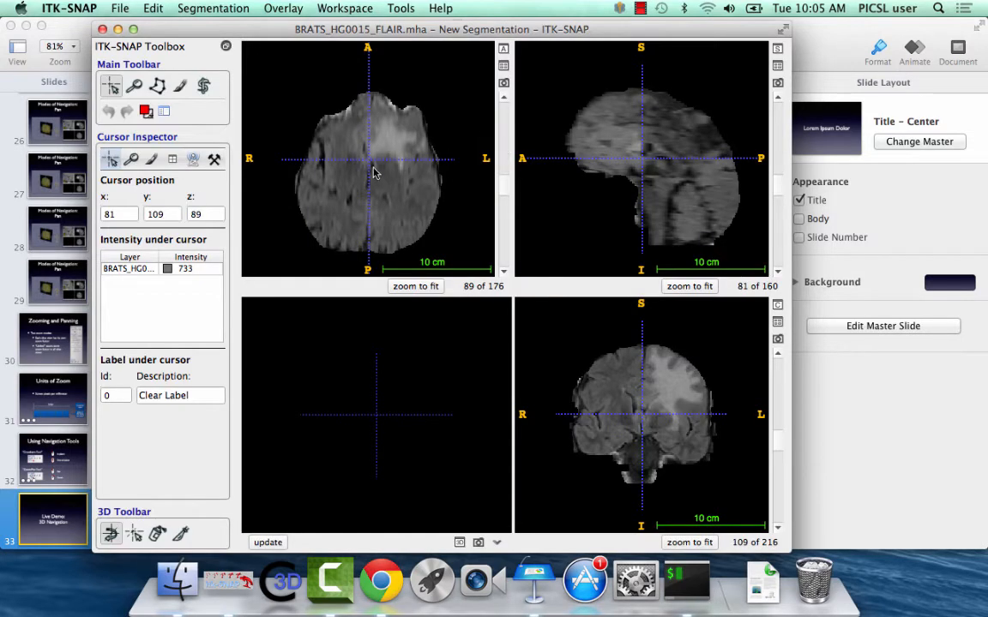
pyautogui.scroll(-7, 362, 155)
pyautogui.scroll(12, 361, 155)
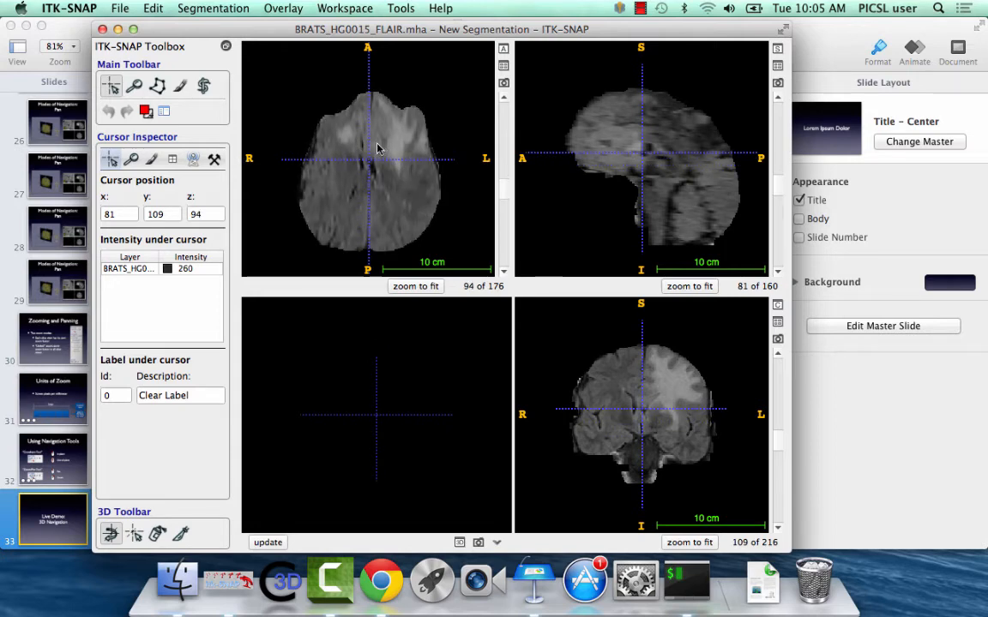
pyautogui.scroll(-5, 378, 148)
pyautogui.scroll(14, 377, 147)
pyautogui.scroll(-8, 477, 182)
pyautogui.scroll(-20, 506, 196)
pyautogui.scroll(20, 507, 182)
# Move to axial slice 77 and place the 3D cursor on the brain midline in the axial view.
pyautogui.moveTo(506, 187)
pyautogui.mouseDown()
pyautogui.moveTo(508, 232)
pyautogui.moveTo(506, 172)
pyautogui.moveTo(507, 247)
pyautogui.moveTo(512, 105)
pyautogui.moveTo(515, 248)
pyautogui.moveTo(511, 178)
pyautogui.mouseUp()
pyautogui.moveTo(374, 170)
pyautogui.mouseDown()
pyautogui.moveTo(345, 145)
pyautogui.moveTo(416, 220)
pyautogui.moveTo(364, 227)
pyautogui.moveTo(367, 186)
pyautogui.moveTo(386, 214)
pyautogui.moveTo(358, 180)
pyautogui.moveTo(381, 189)
pyautogui.moveTo(368, 194)
pyautogui.moveTo(366, 167)
pyautogui.moveTo(328, 172)
pyautogui.moveTo(400, 171)
pyautogui.moveTo(409, 181)
pyautogui.moveTo(377, 201)
pyautogui.moveTo(352, 202)
pyautogui.moveTo(343, 175)
pyautogui.moveTo(371, 175)
pyautogui.moveTo(347, 189)
pyautogui.mouseUp()
pyautogui.scroll(8, 345, 189)
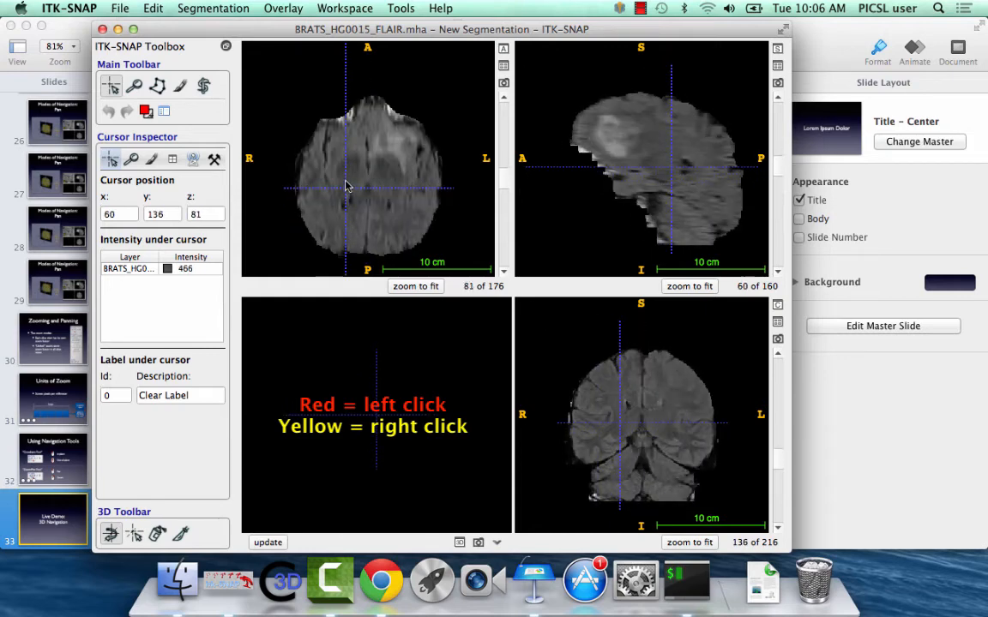
pyautogui.scroll(-5, 372, 170)
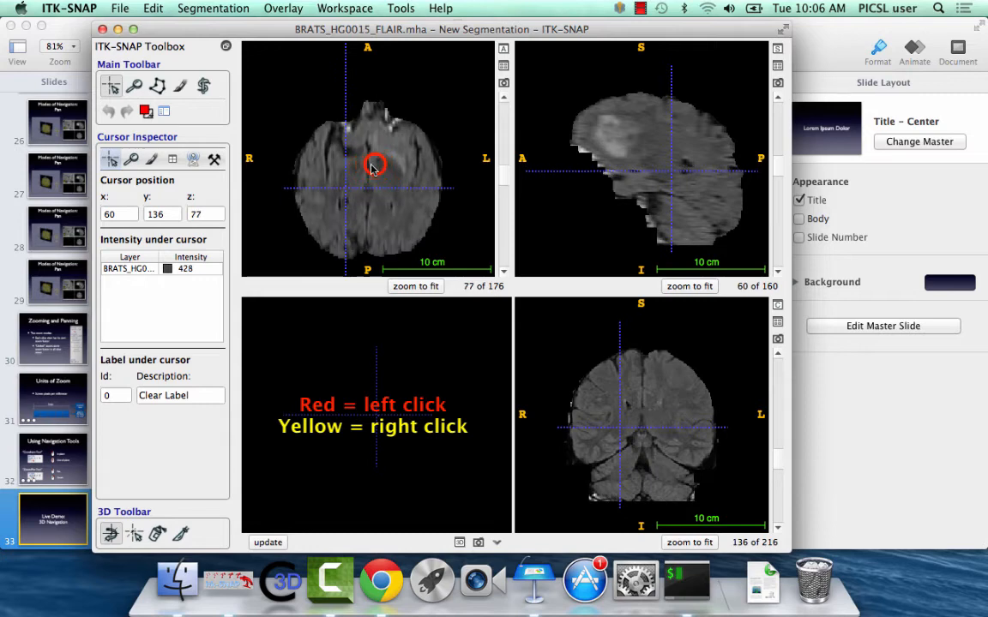
pyautogui.click(369, 176)
# Reposition the cursor in the coronal view from the right temporal region to the left side, at about x 111, z 62.
pyautogui.moveTo(613, 437); pyautogui.dragTo(609, 443)
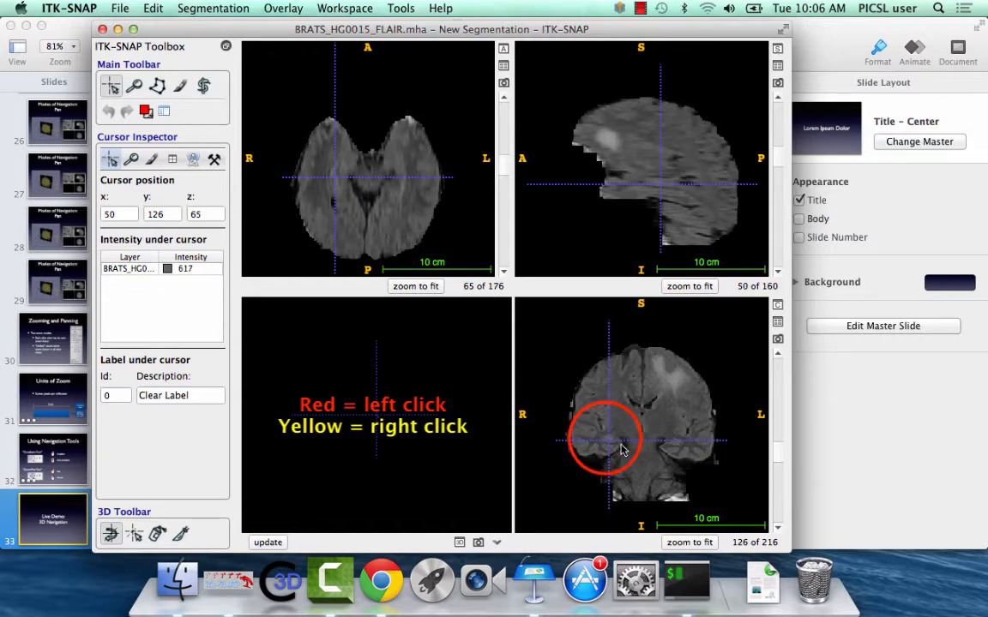
pyautogui.click(606, 439)
pyautogui.click(680, 446)
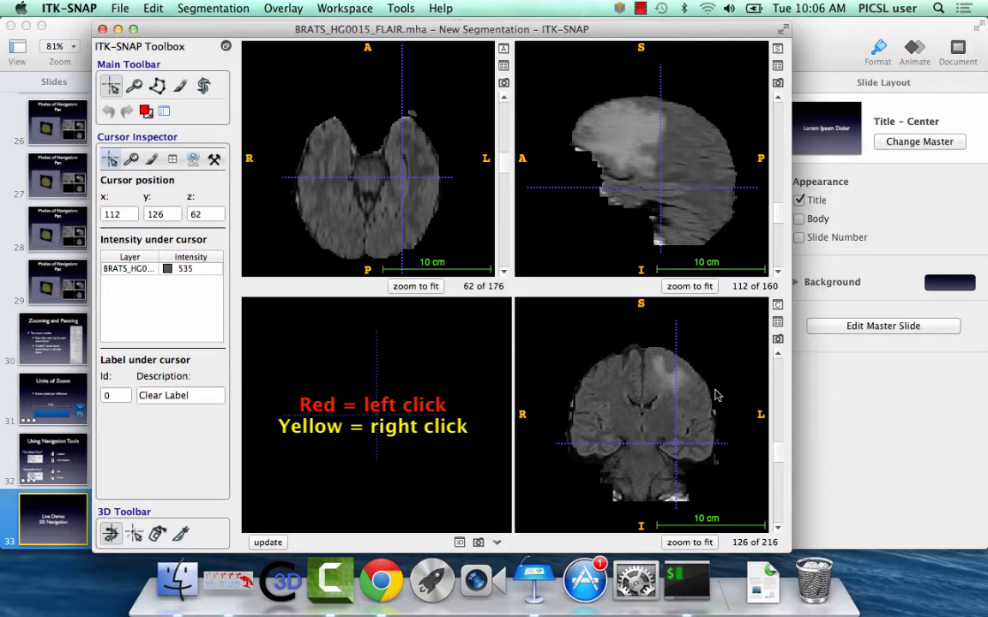
pyautogui.moveTo(684, 456); pyautogui.dragTo(676, 450)
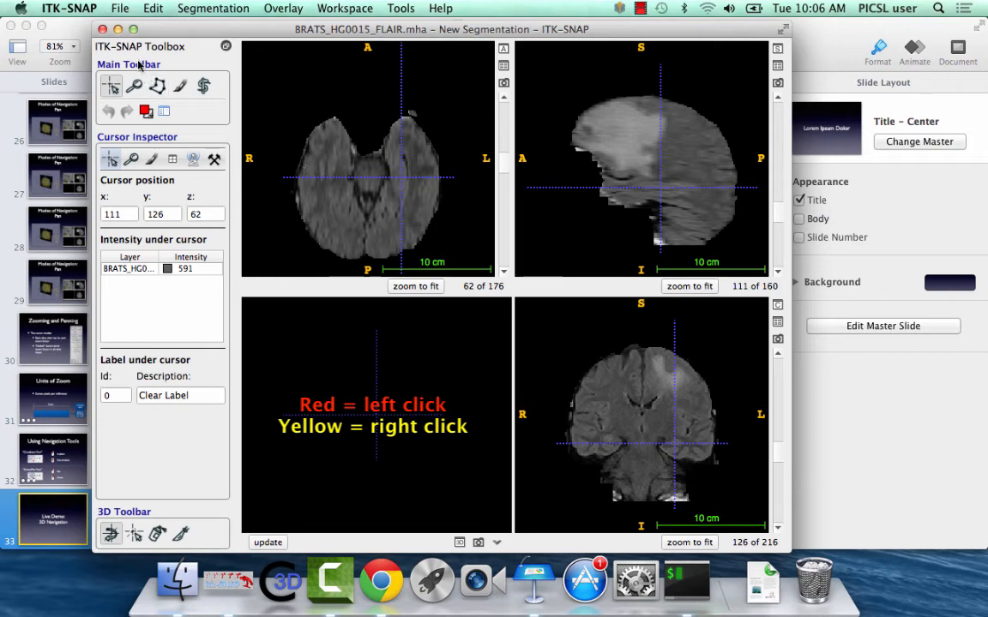
# Open the recent image mouse_rai.nii.gz and move the cursor through the brain in its slice views.
pyautogui.click(121, 8)
pyautogui.moveTo(135, 43)
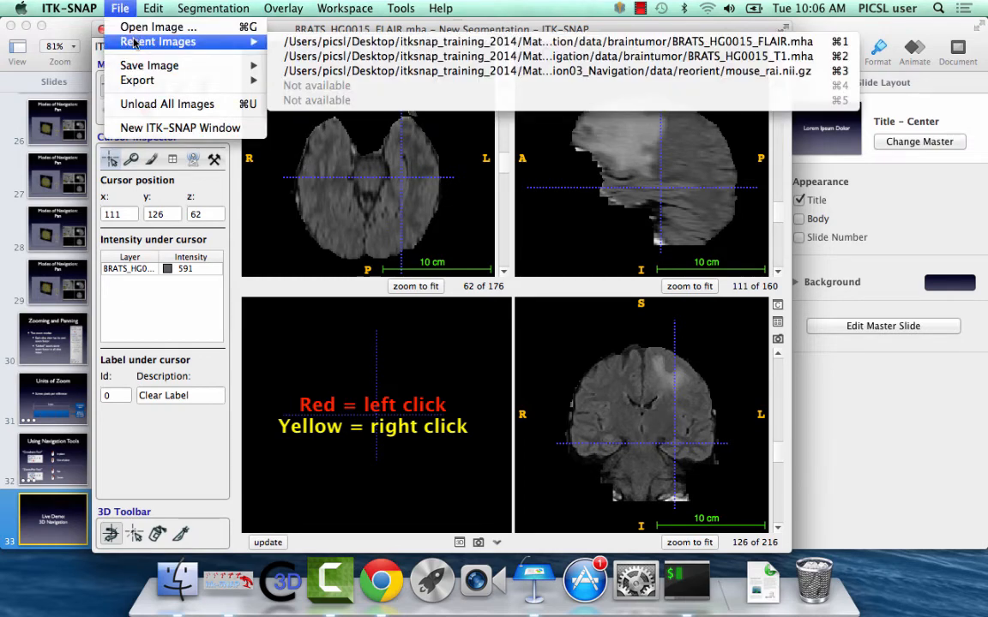
pyautogui.click(324, 71)
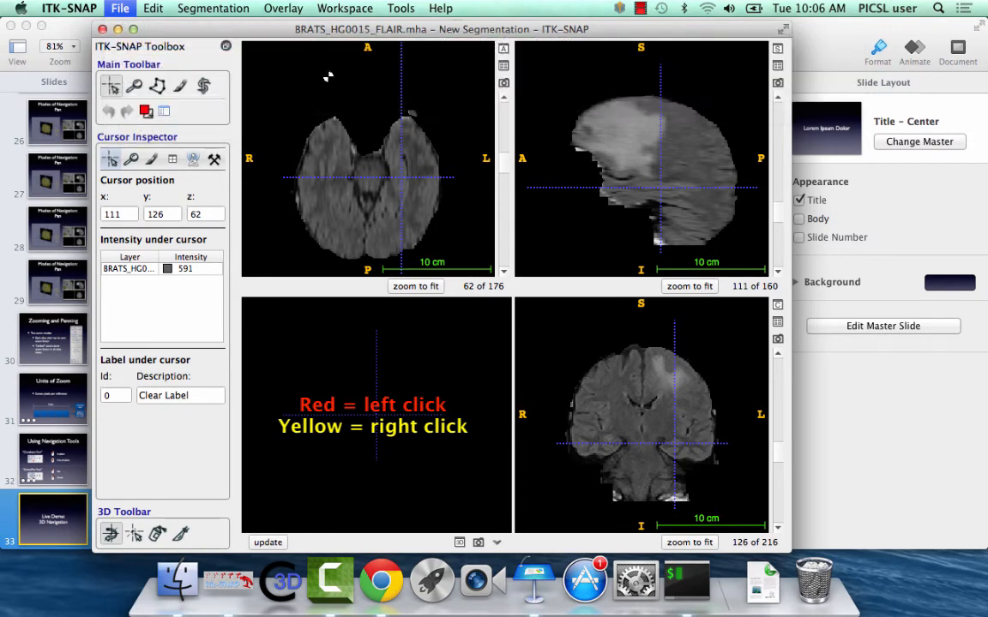
pyautogui.moveTo(592, 391); pyautogui.dragTo(653, 407)
pyautogui.moveTo(653, 179); pyautogui.dragTo(558, 175)
pyautogui.moveTo(657, 378); pyautogui.dragTo(640, 393)
pyautogui.scroll(-10, 609, 209)
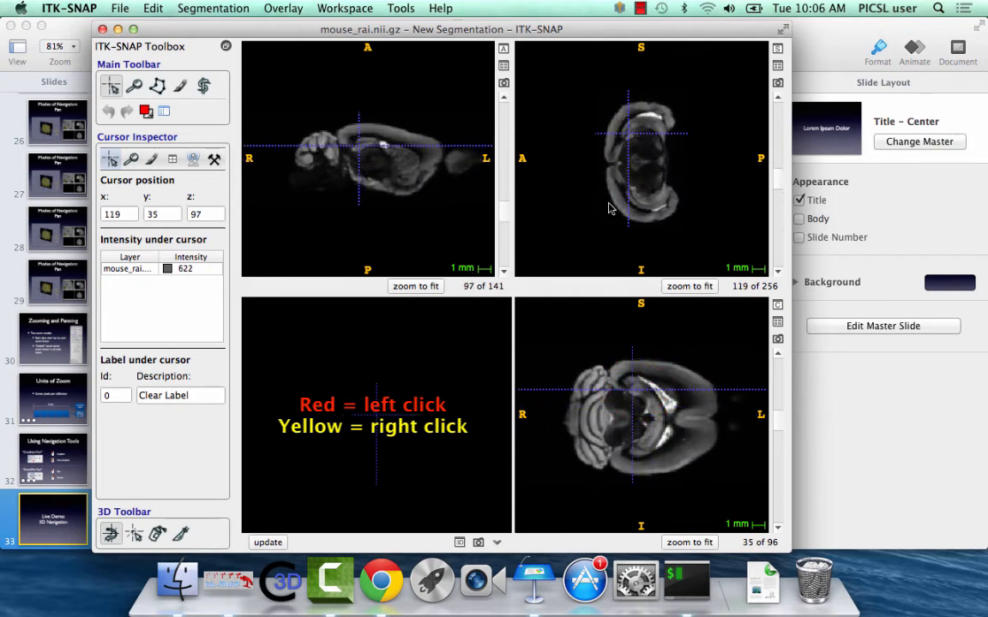
# Step to sagittal slice 129 of the mouse brain and place the cursor at y 34, z 95.
pyautogui.scroll(8, 609, 204)
pyautogui.scroll(7, 610, 205)
pyautogui.scroll(-1, 609, 204)
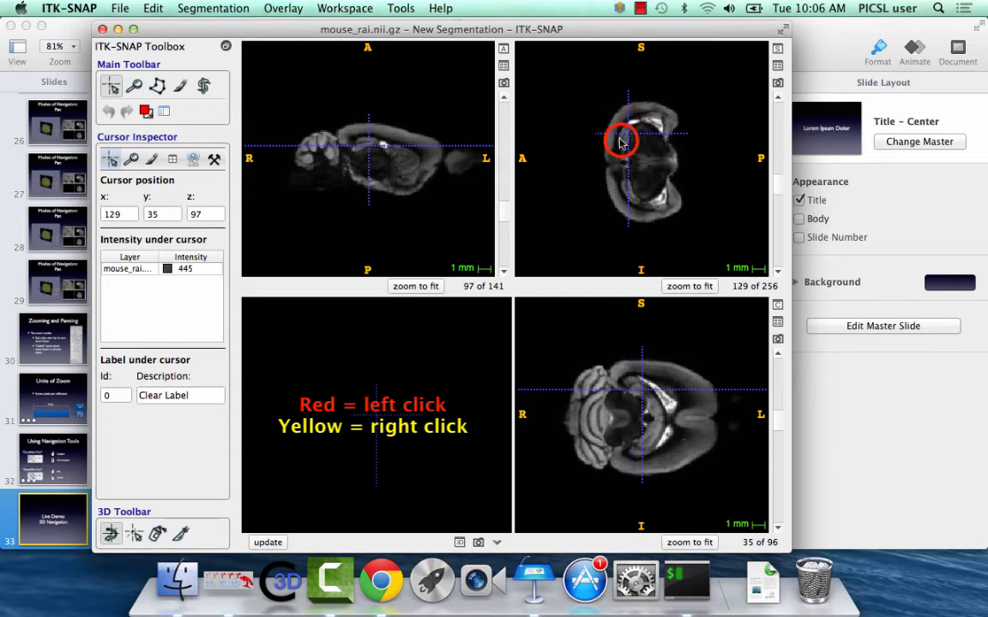
pyautogui.click(622, 141)
pyautogui.click(627, 134)
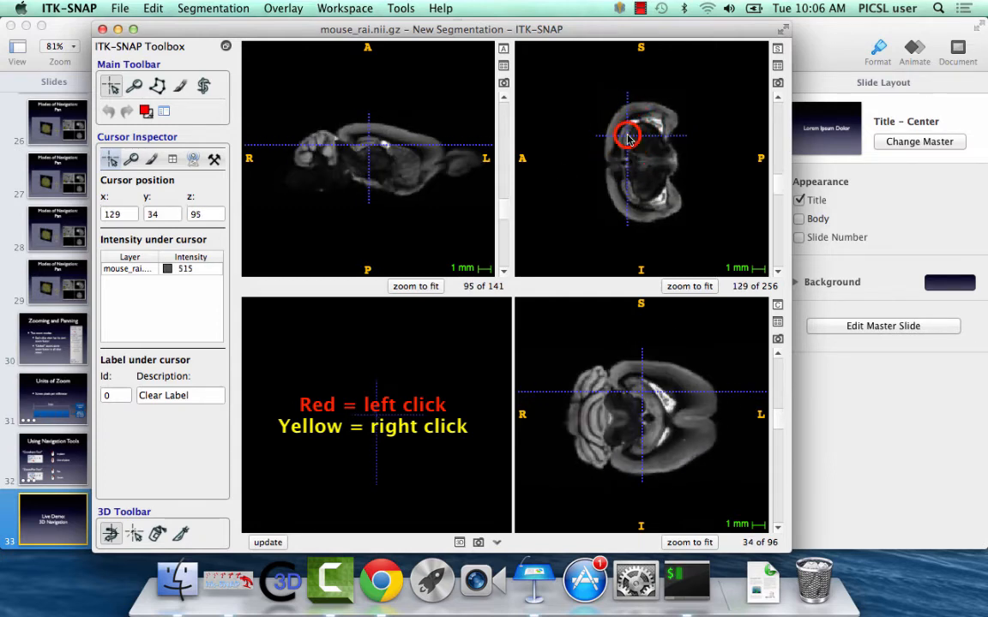
# Zoom and browse the coronal view of the mouse brain, then fit the slice view to its window.
pyautogui.moveTo(710, 426)
pyautogui.mouseDown(button='right')
pyautogui.moveTo(669, 429)
pyautogui.moveTo(662, 403)
pyautogui.mouseUp(button='right')
pyautogui.scroll(-6, 653, 371)
pyautogui.click(632, 354)
pyautogui.scroll(9, 643, 359)
pyautogui.click(416, 287)
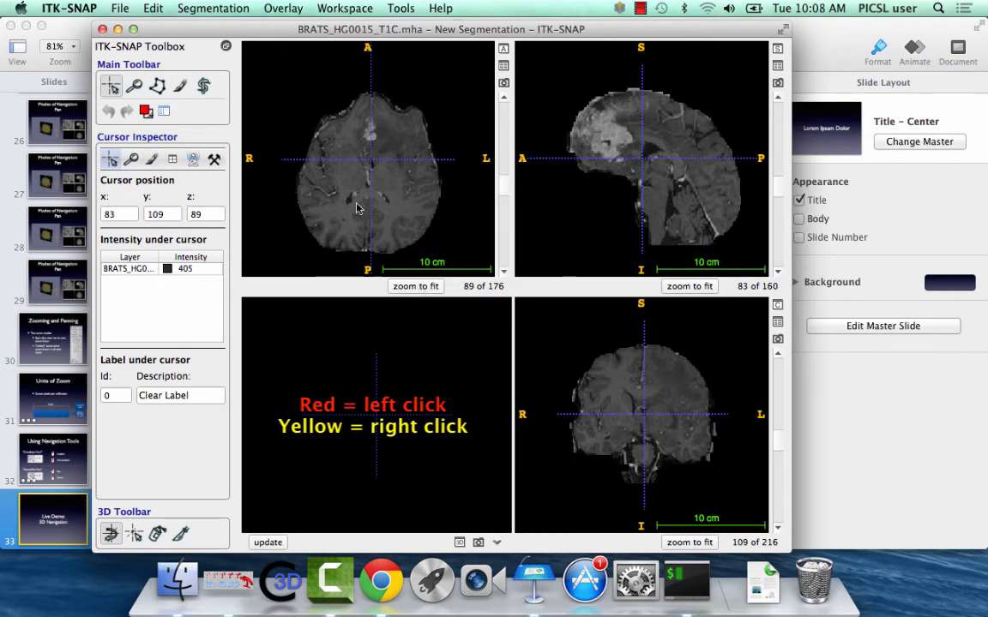
# Browse the axial slices of BRATS_HG0015_T1C.mha and place the cursor at axial slice 63, sagittal 104 and coronal 113.
pyautogui.scroll(20, 359, 209)
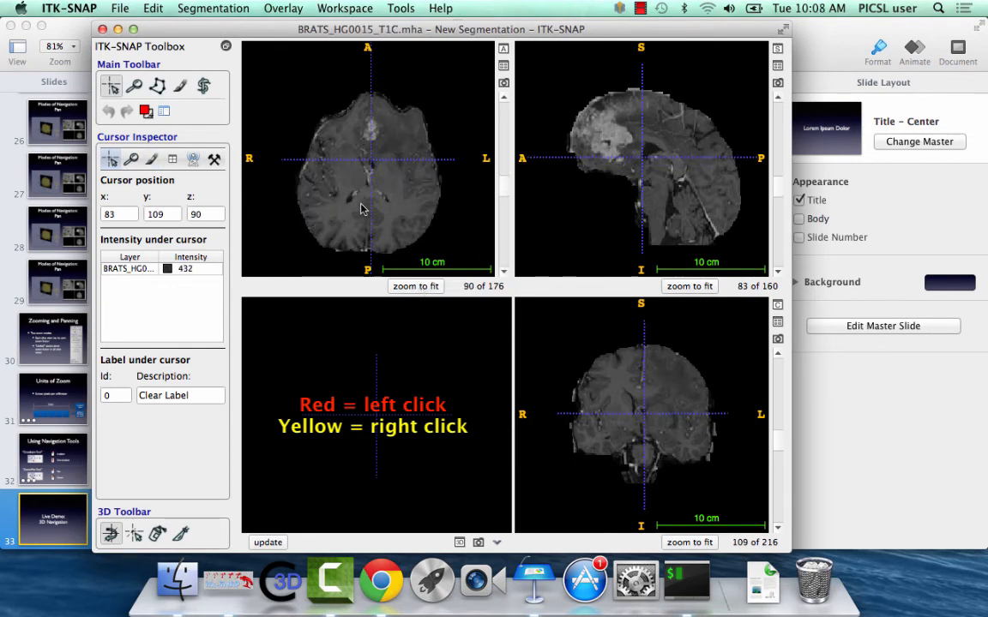
pyautogui.scroll(-7, 362, 209)
pyautogui.click(666, 443)
pyautogui.click(639, 185)
pyautogui.moveTo(639, 199); pyautogui.dragTo(645, 187)
# Zoom the linked slice views in to about 4.23 px/mm and center them on the cursor.
pyautogui.click(136, 87)
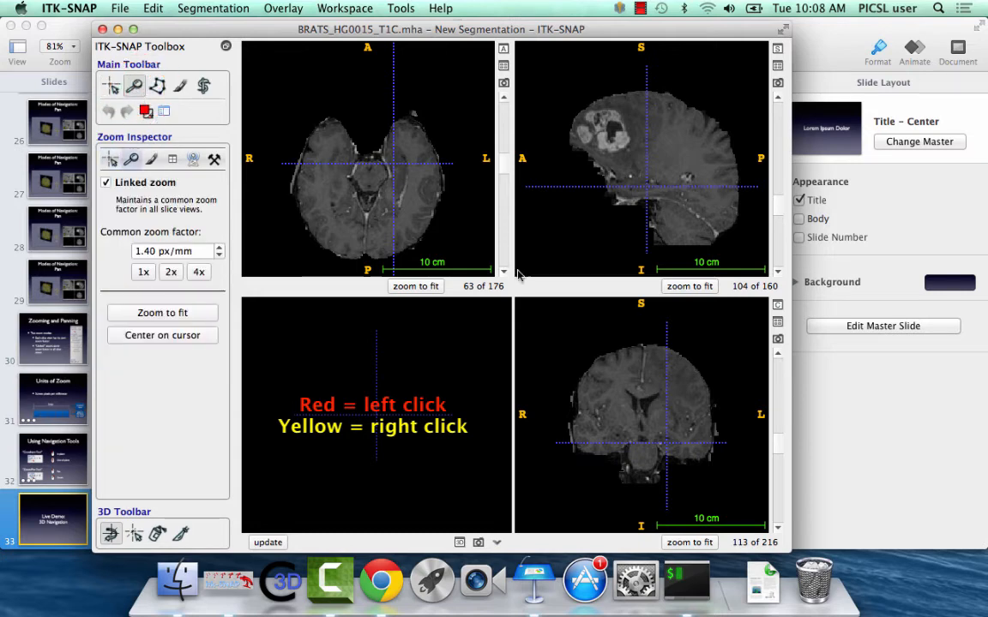
pyautogui.moveTo(619, 189); pyautogui.dragTo(645, 161, button='right')
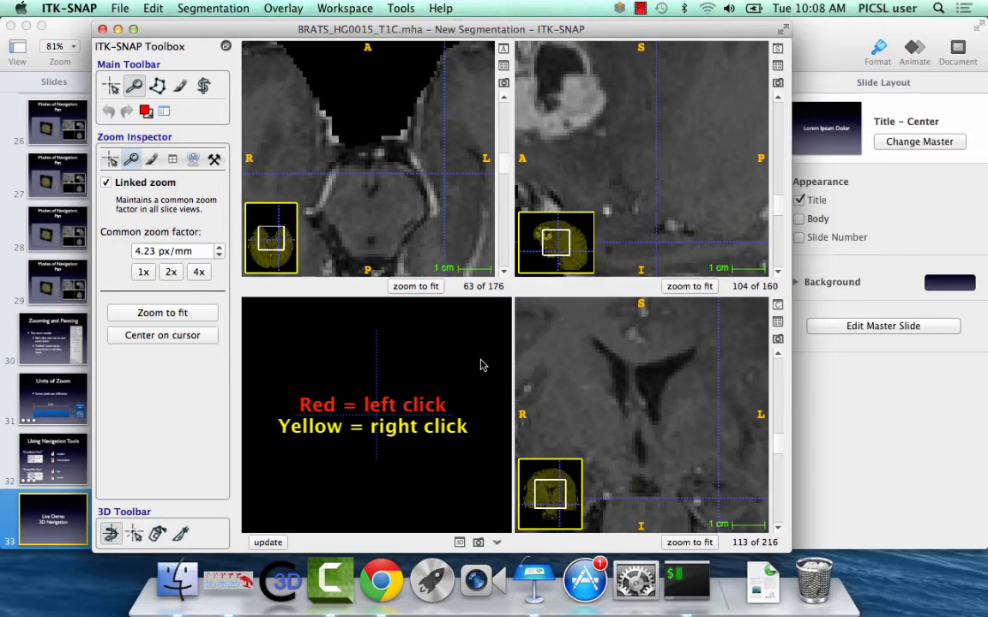
pyautogui.click(187, 338)
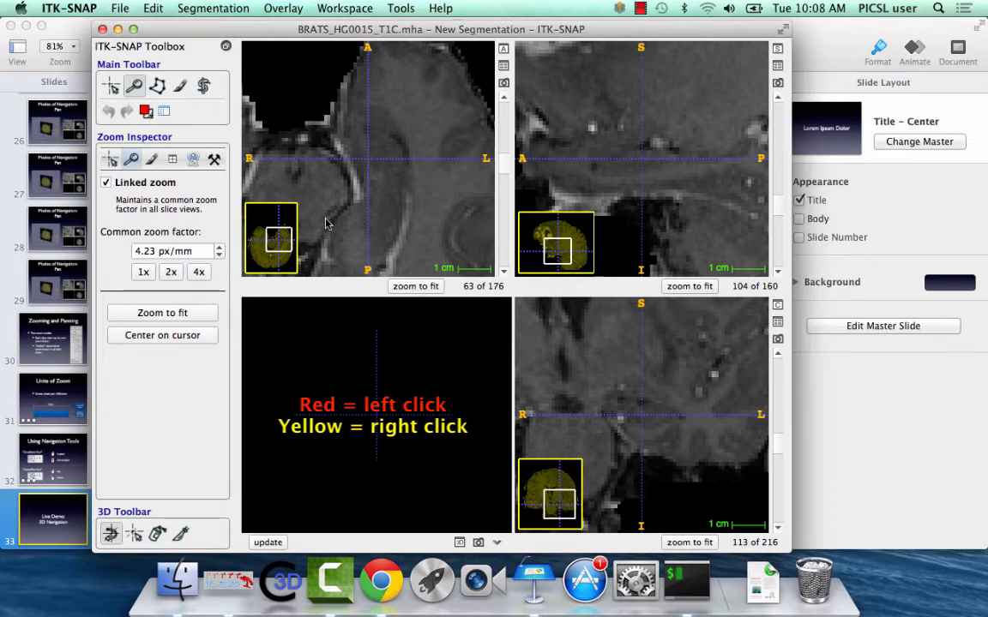
# Pan the zoomed axial, sagittal and coronal views, using their overview thumbnails to shift the visible region.
pyautogui.moveTo(319, 126); pyautogui.dragTo(419, 162)
pyautogui.moveTo(259, 239)
pyautogui.mouseDown()
pyautogui.moveTo(281, 241)
pyautogui.moveTo(272, 233)
pyautogui.moveTo(271, 254)
pyautogui.moveTo(283, 247)
pyautogui.mouseUp()
pyautogui.moveTo(556, 249); pyautogui.dragTo(554, 249)
pyautogui.click(557, 499)
pyautogui.moveTo(557, 501); pyautogui.dragTo(551, 500)
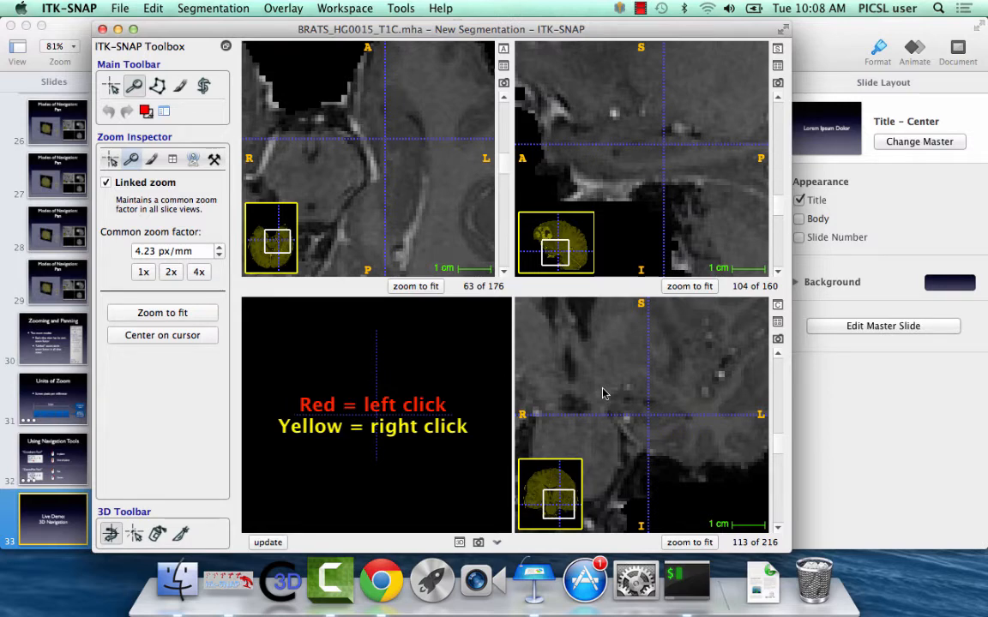
# Nudge the cursor down and up in the coronal view, ending on axial slice 65.
pyautogui.press('Down')
pyautogui.press('Down')
pyautogui.press('Down')
pyautogui.press('Down')
pyautogui.press('Up')
pyautogui.press('Up')
pyautogui.press('Up')
pyautogui.press('Up')
pyautogui.press('Up')
pyautogui.press('Up')
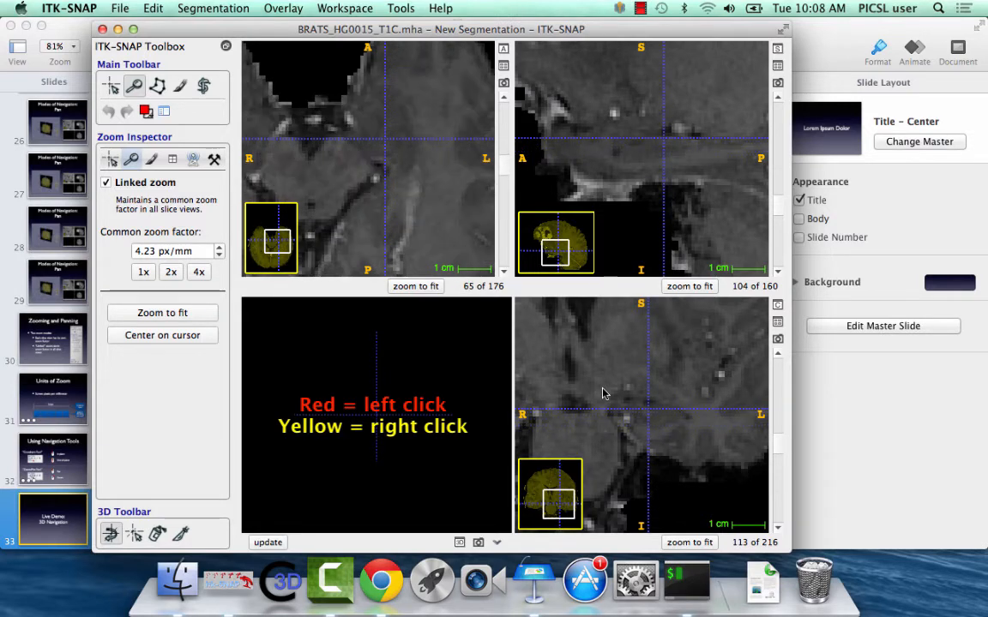
# Nudge the cursor sideways in both directions in the coronal view, ending on sagittal slice 106.
pyautogui.press('Left')
pyautogui.press('Left')
pyautogui.press('Left')
pyautogui.press('Left')
pyautogui.press('Left')
pyautogui.press('Left')
pyautogui.press('Right')
pyautogui.press('Right')
pyautogui.press('Right')
pyautogui.press('Right')
pyautogui.press('Right')
pyautogui.press('Right')
pyautogui.press('Right')
pyautogui.press('Right')
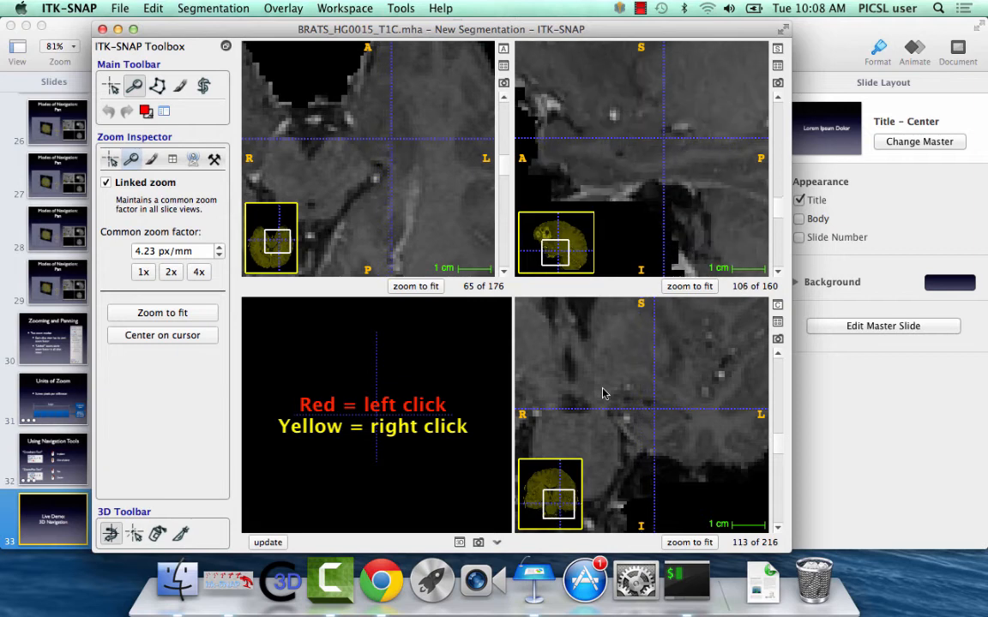
# Nudge the cursor down and back up in the coronal view, and step to coronal slice 114.
pyautogui.press('Down')
pyautogui.press('Down')
pyautogui.press('Down')
pyautogui.press('Down')
pyautogui.press('Down')
pyautogui.press('Up')
pyautogui.press('Up')
pyautogui.press('Up')
pyautogui.press('Up')
pyautogui.press('Up')
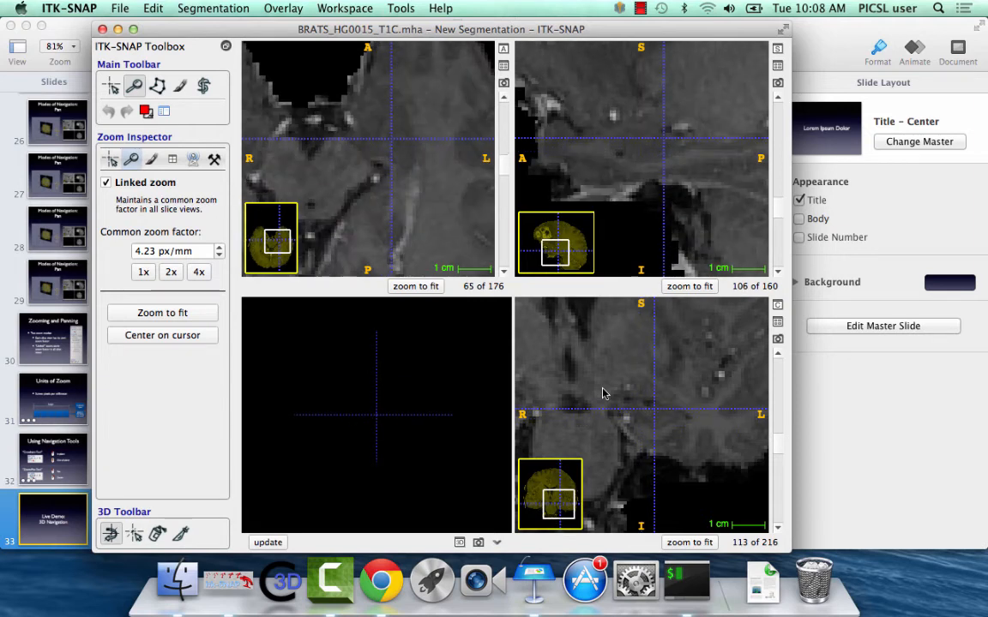
pyautogui.scroll(-2, 655, 377)
pyautogui.scroll(3, 650, 375)
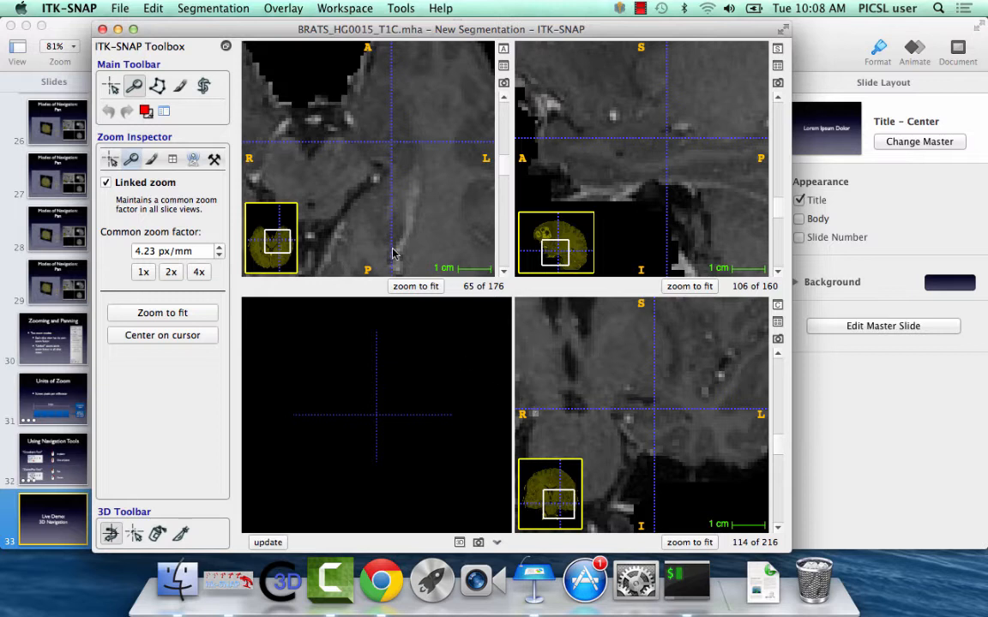
# Fit all slice views to their windows, then set the common zoom factor to 2 px/mm.
pyautogui.doubleClick(154, 250)
pyautogui.tripleClick(189, 250)
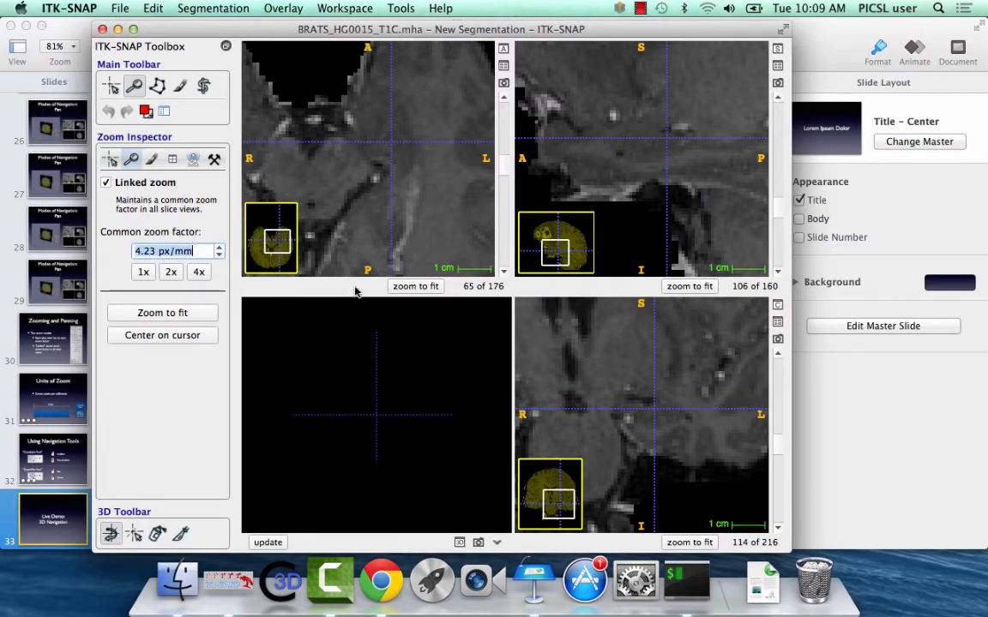
pyautogui.click(179, 313)
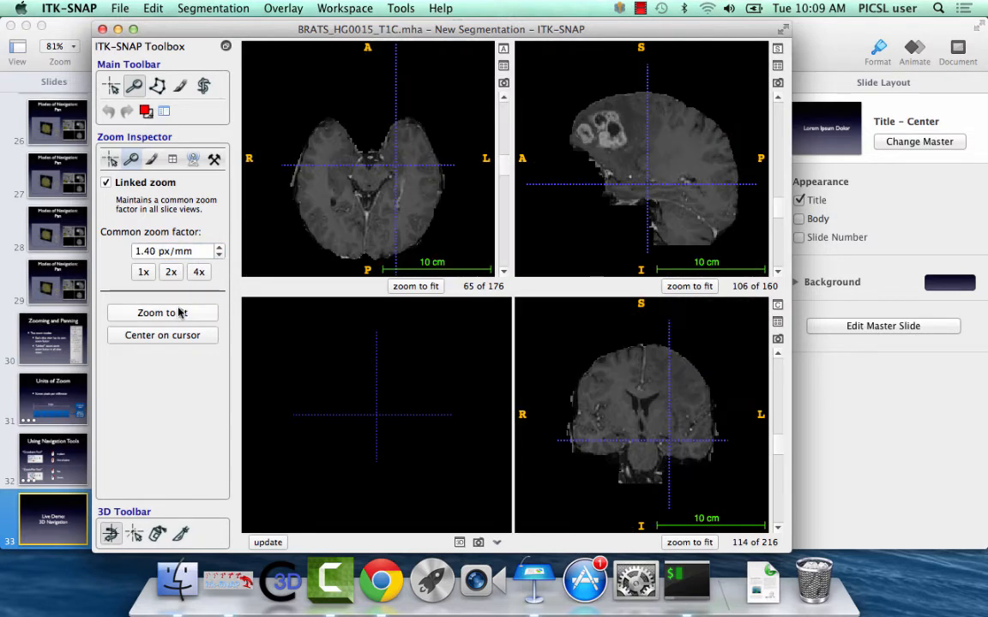
pyautogui.click(180, 312)
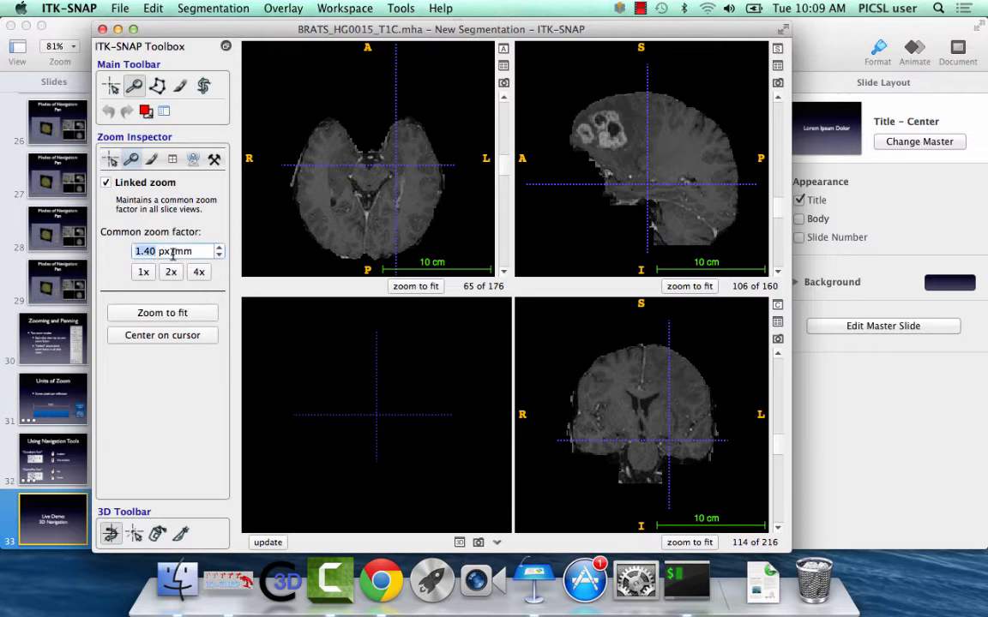
pyautogui.write('2')
pyautogui.press('Return')
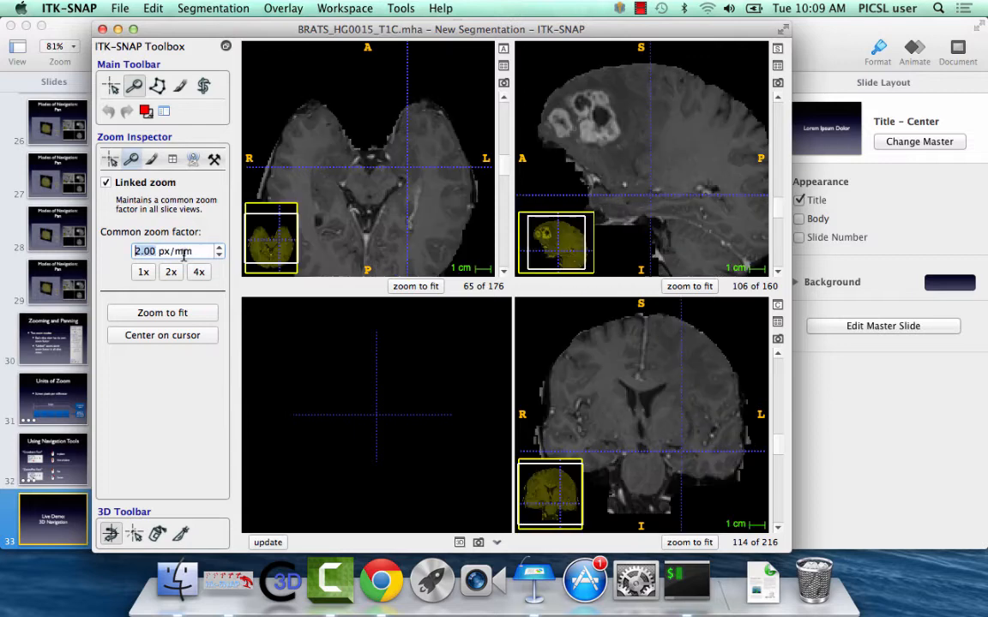
# Try the 4x, 1x and 2x zoom presets, return to 4x, and pan the axial view toward the brain's left side.
pyautogui.click(198, 271)
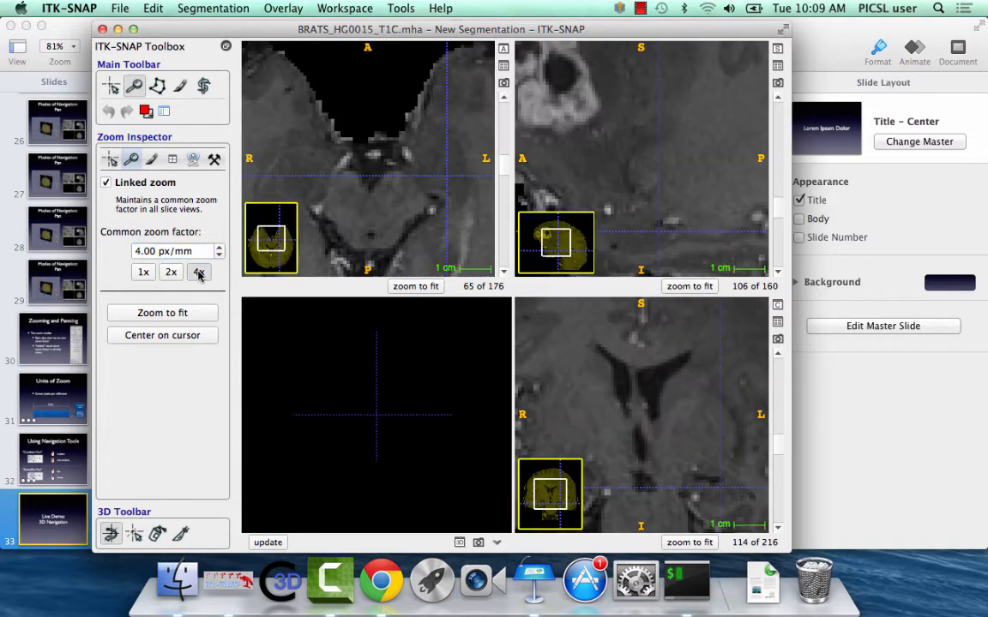
pyautogui.click(151, 273)
pyautogui.click(171, 272)
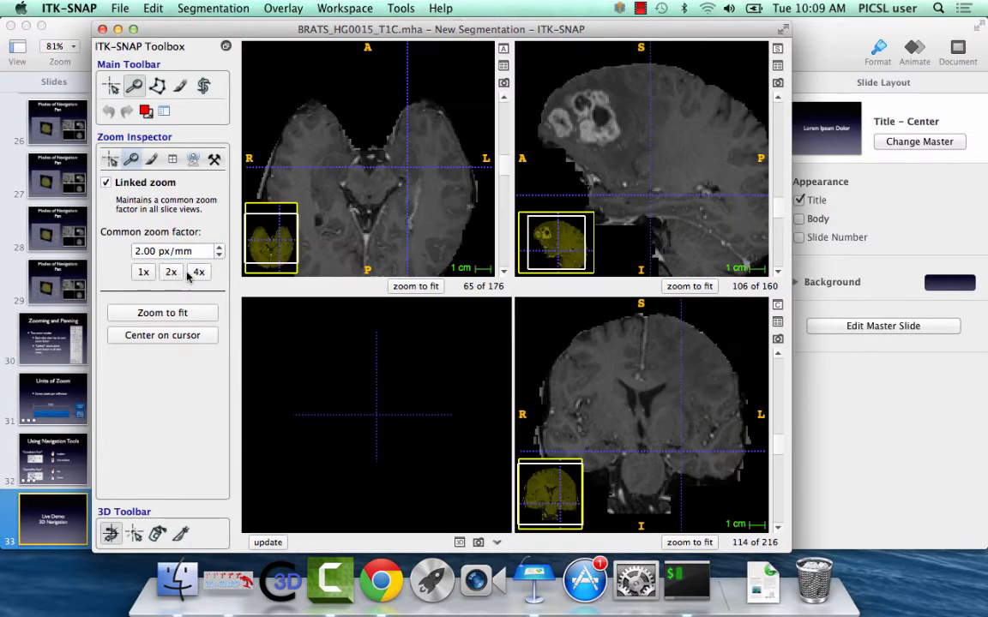
pyautogui.click(197, 272)
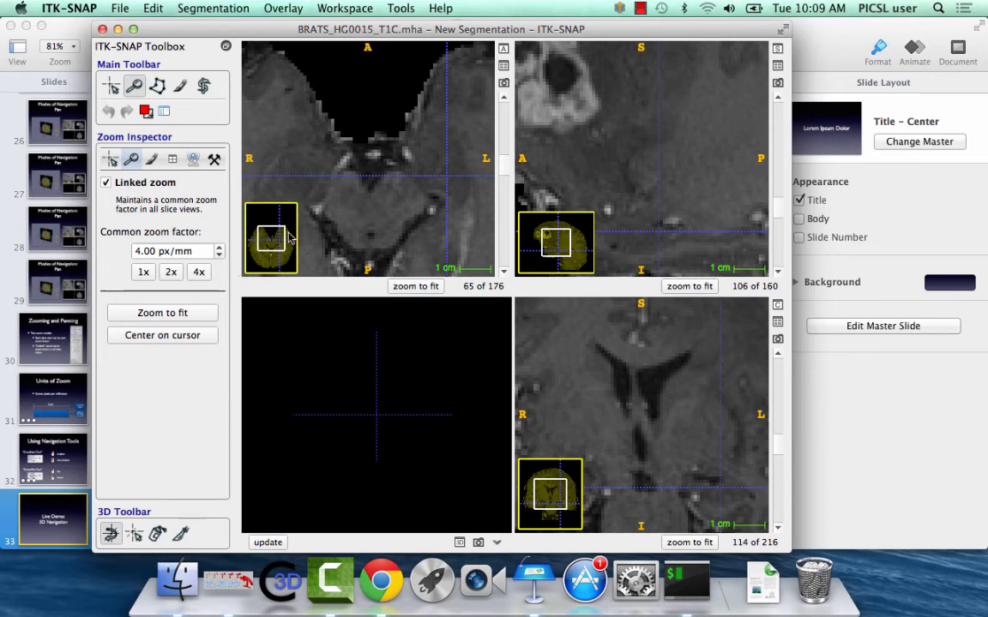
pyautogui.moveTo(275, 245); pyautogui.dragTo(282, 249)
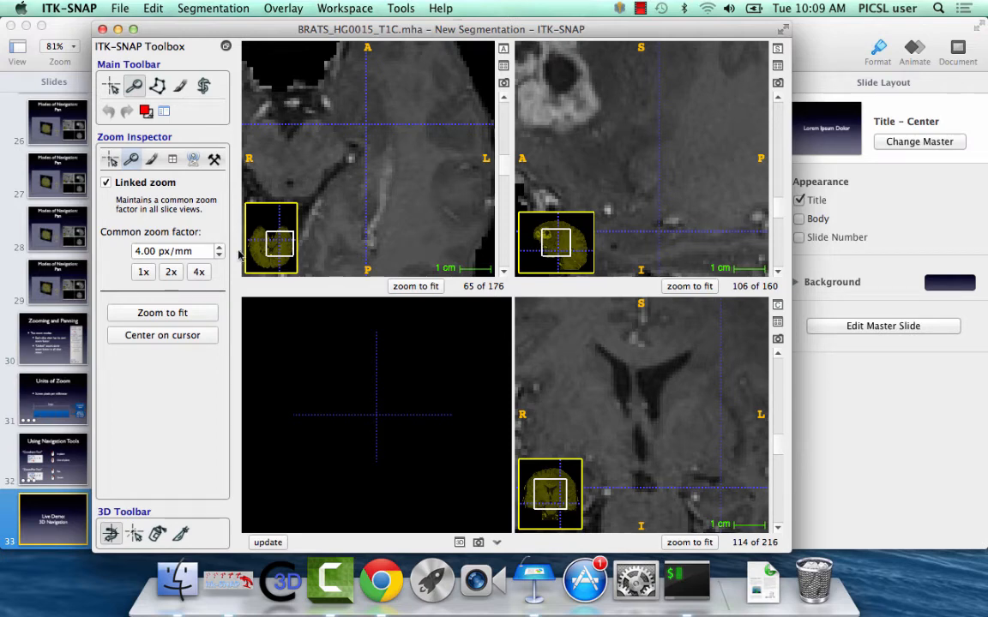
# Apply the 1x zoom preset and browse the axial slices, ending on slice 64.
pyautogui.click(151, 272)
pyautogui.scroll(-5, 357, 194)
pyautogui.scroll(2, 365, 200)
pyautogui.scroll(-2, 366, 200)
pyautogui.scroll(2, 368, 200)
pyautogui.scroll(-1, 369, 200)
pyautogui.scroll(3, 371, 201)
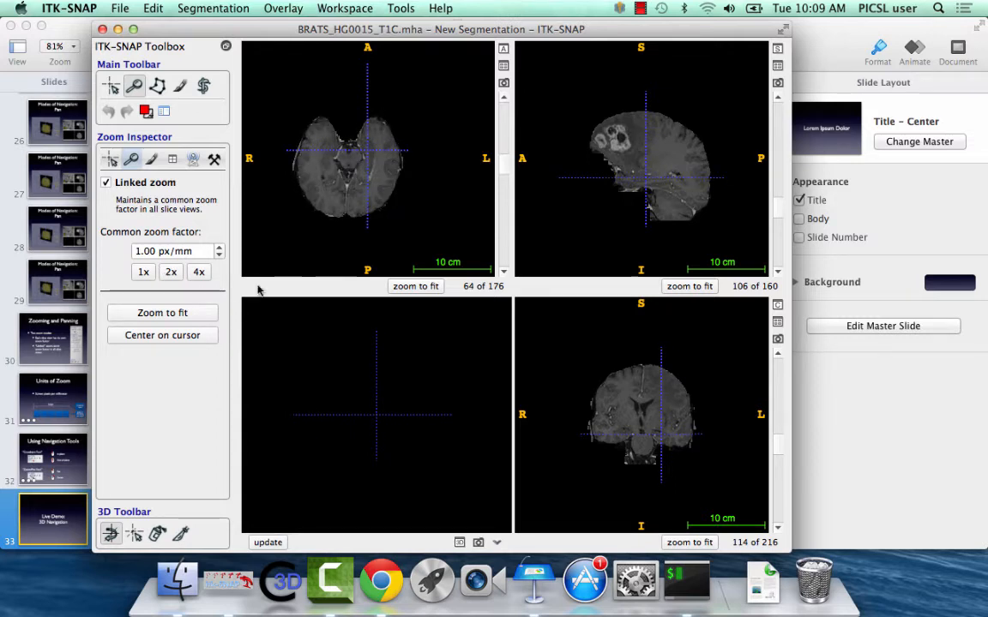
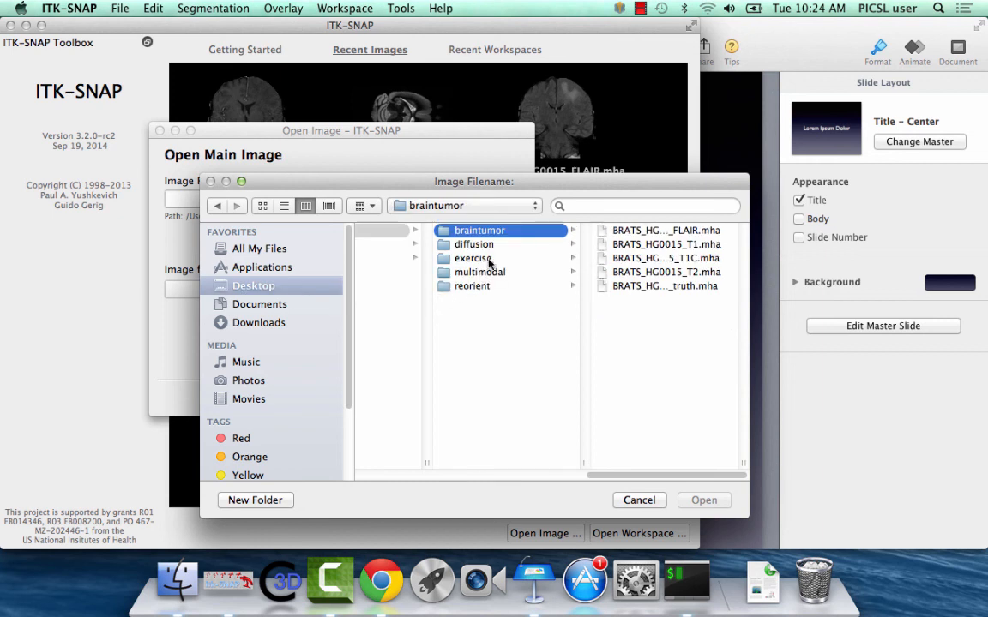
# Load mprage_3T_bet.nii.gz from the multimodal folder as the main image.
pyautogui.click(480, 247)
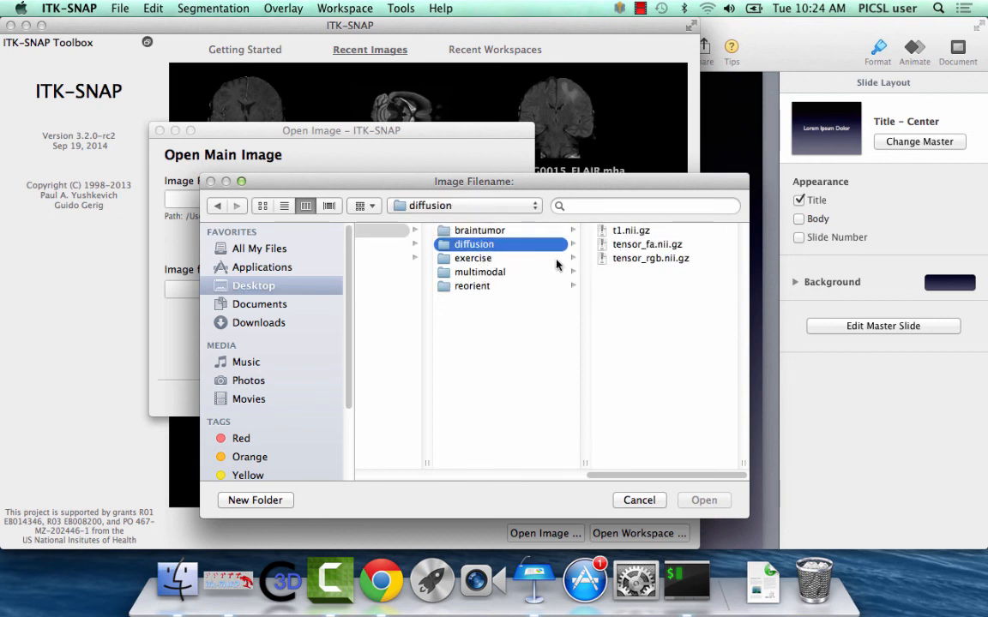
pyautogui.click(506, 258)
pyautogui.click(503, 272)
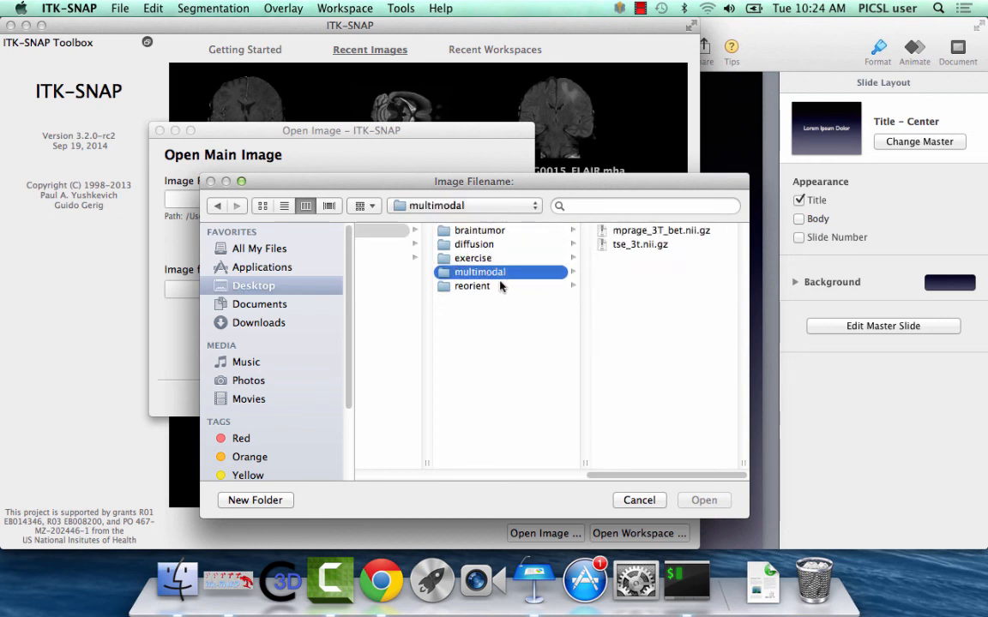
pyautogui.doubleClick(660, 231)
pyautogui.click(426, 400)
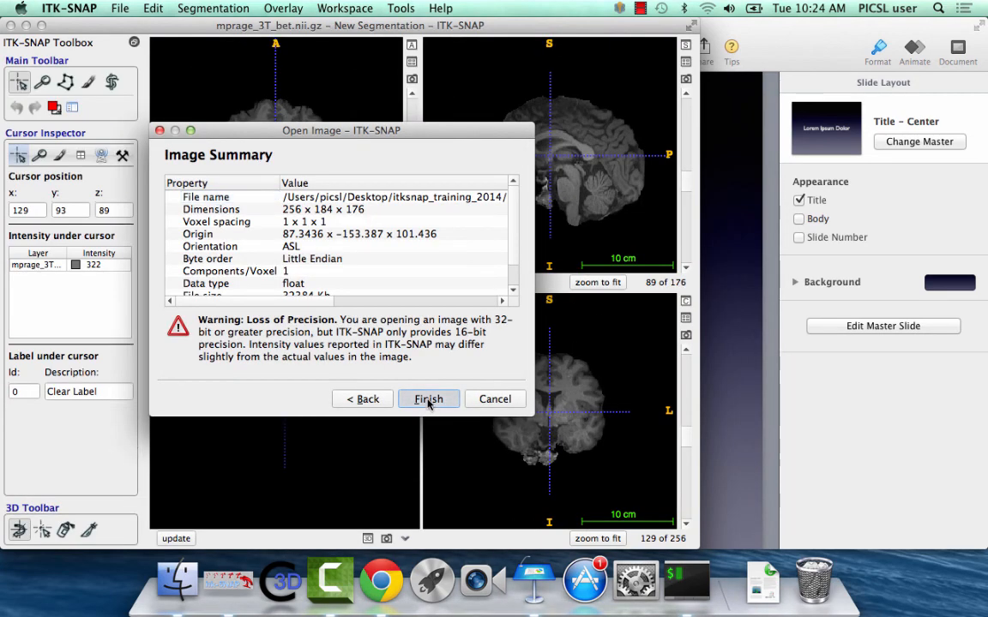
pyautogui.click(428, 399)
# Browse the axial slices of the loaded brain image, ending on slice 80.
pyautogui.scroll(-13, 320, 167)
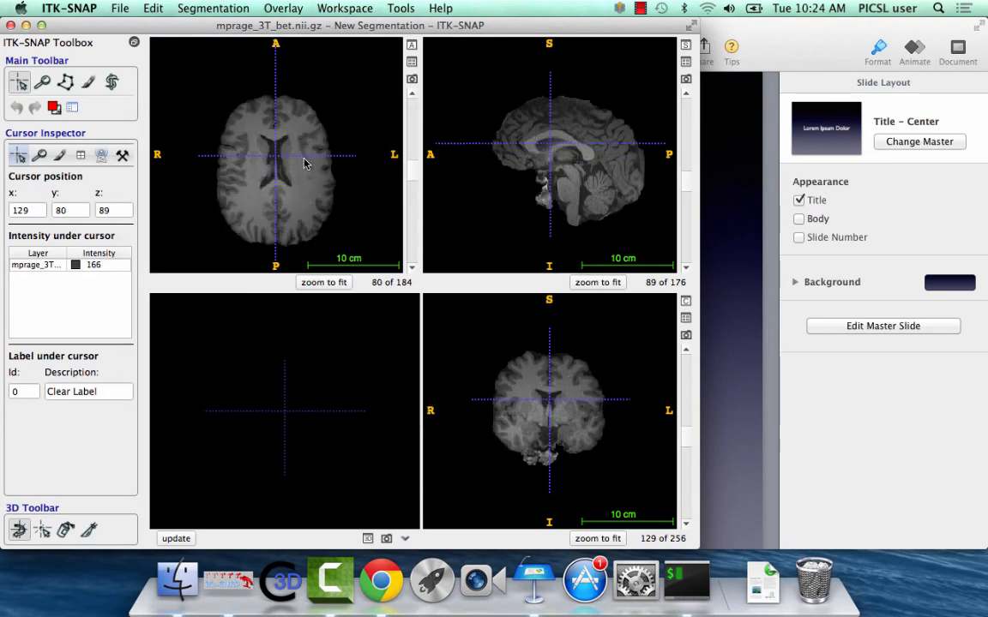
pyautogui.scroll(-5, 512, 360)
pyautogui.scroll(5, 521, 352)
# Open the Layer Inspector on the image's contrast settings and place it clear of the axial view.
pyautogui.click(211, 9)
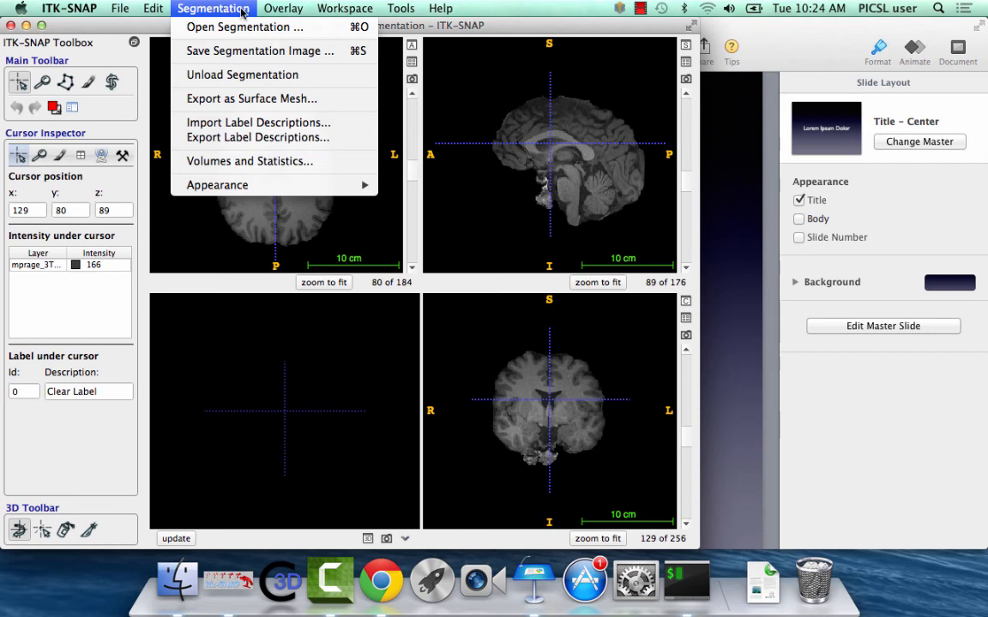
pyautogui.click(240, 10)
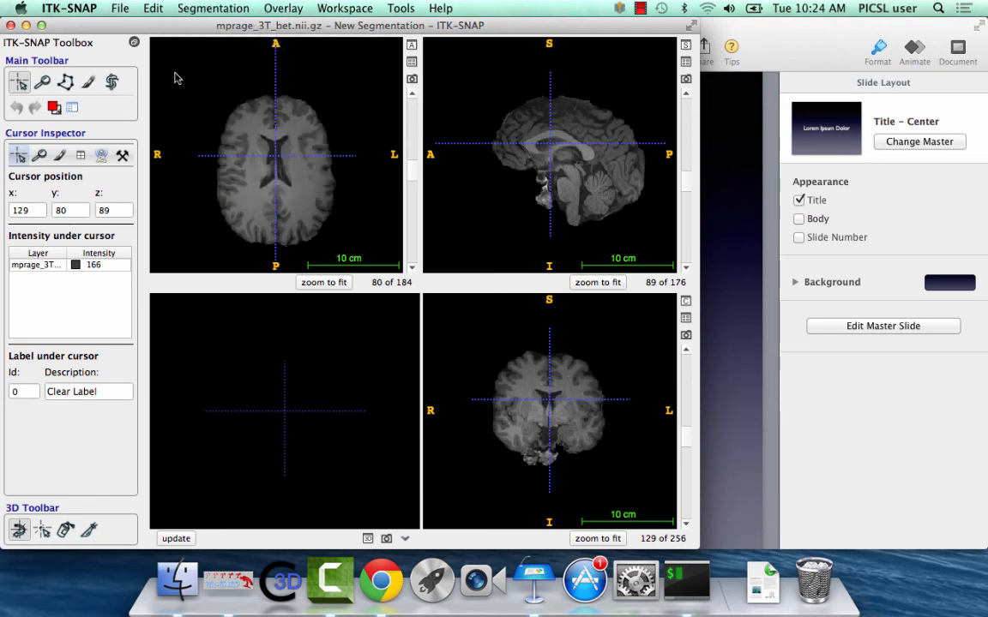
pyautogui.click(401, 8)
pyautogui.moveTo(435, 56)
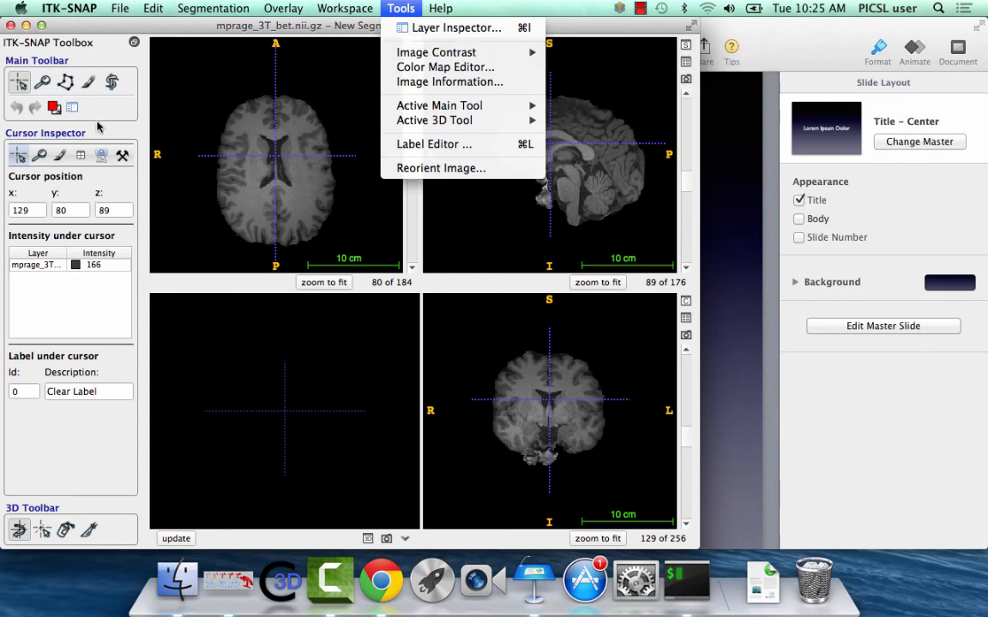
pyautogui.click(72, 106)
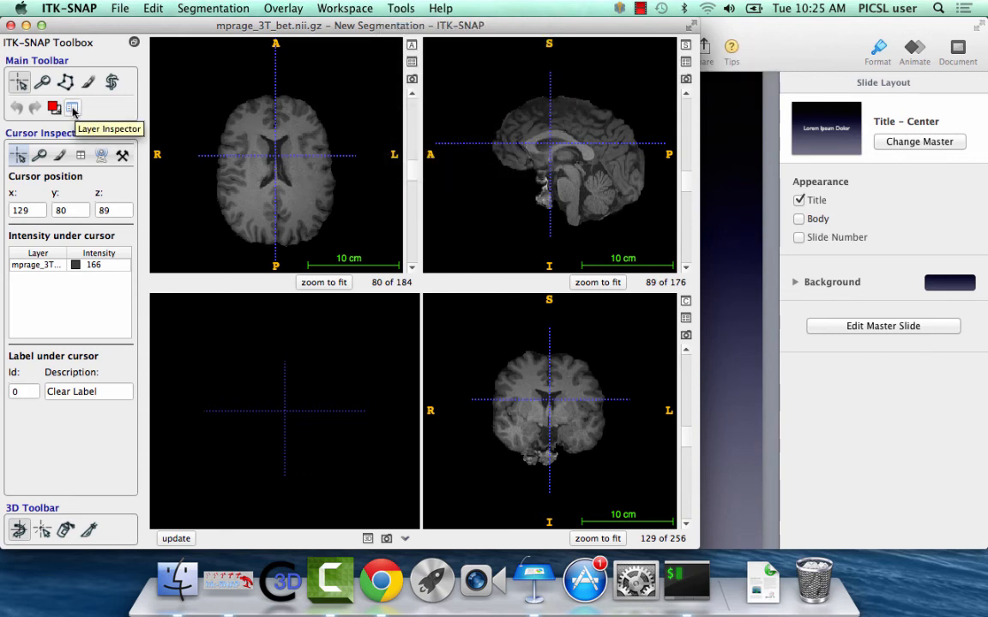
pyautogui.click(72, 108)
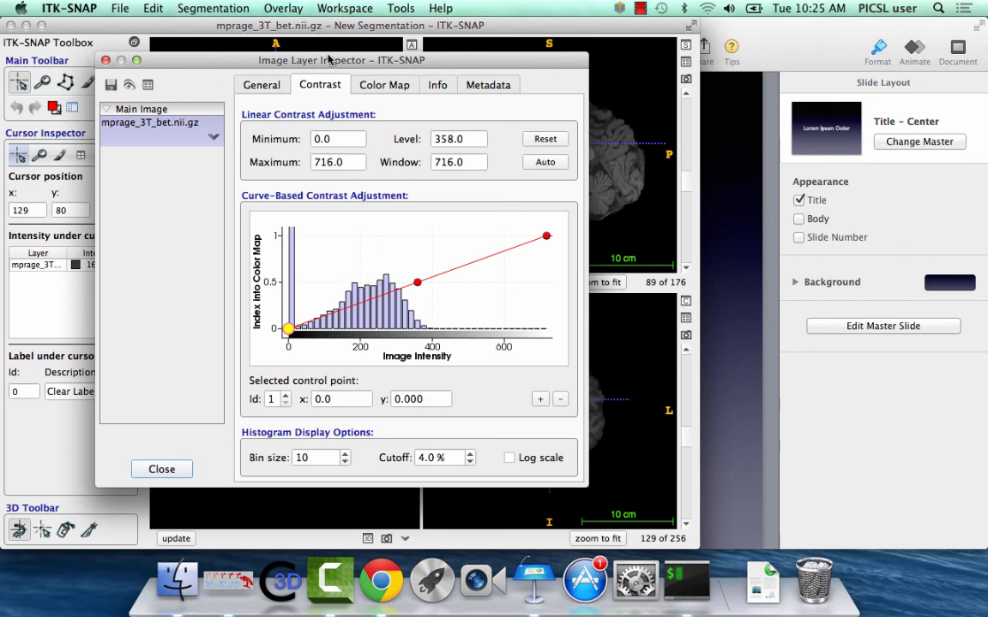
pyautogui.moveTo(329, 58); pyautogui.dragTo(436, 84)
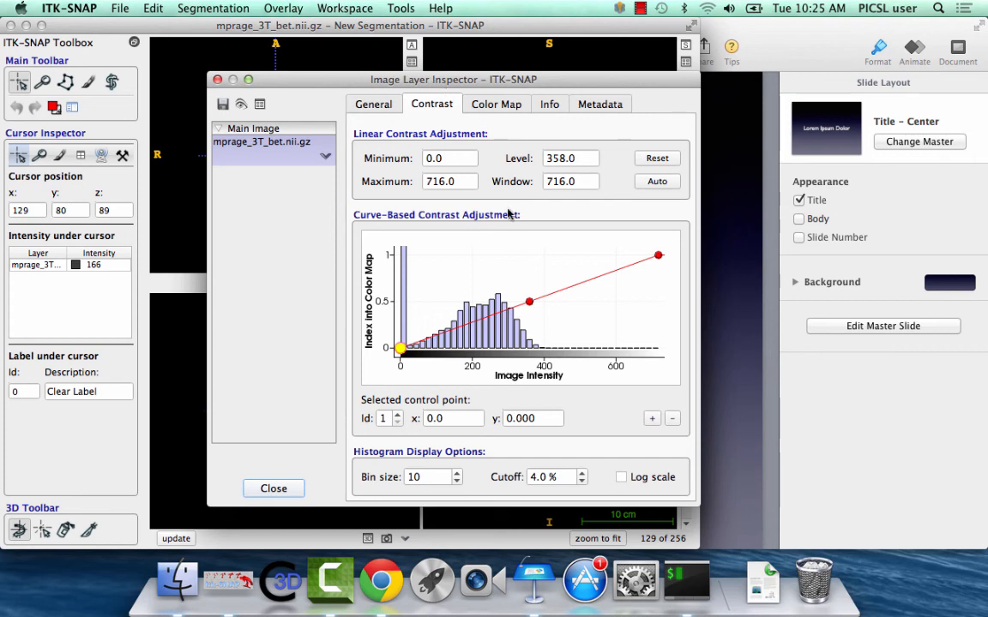
pyautogui.moveTo(461, 81); pyautogui.dragTo(863, 96)
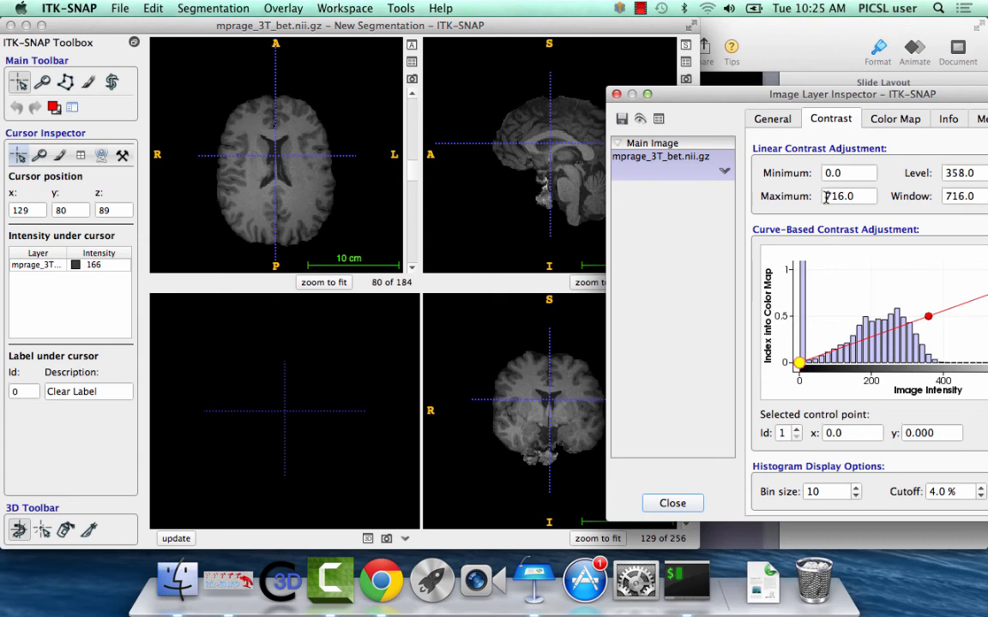
pyautogui.moveTo(813, 94); pyautogui.dragTo(704, 100)
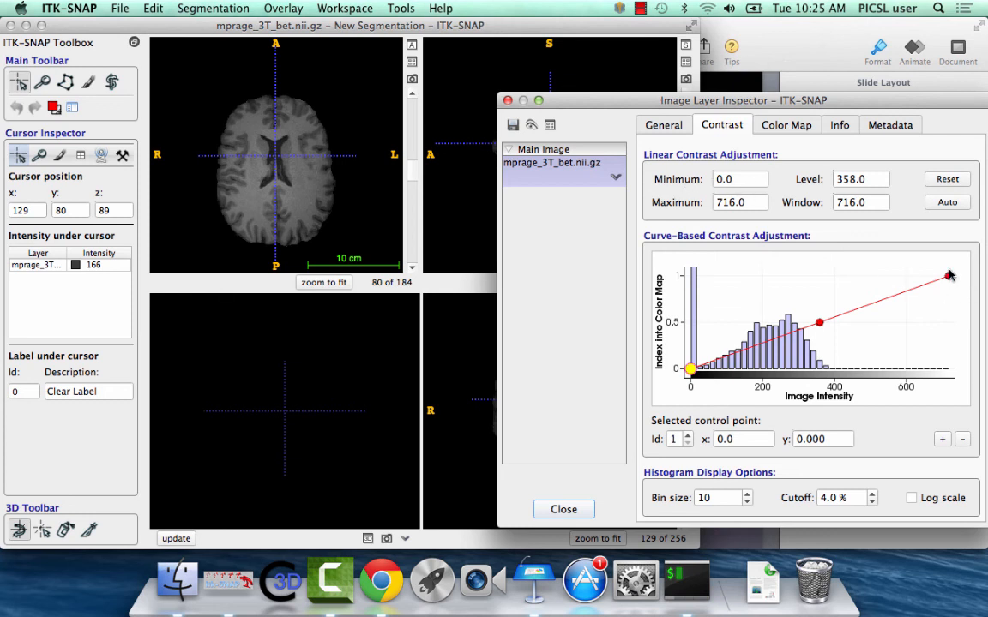
# Brighten the image by moving the contrast curve's end point to intensity 370.9 and its middle point to about 227.0, 0.558.
pyautogui.moveTo(948, 276); pyautogui.dragTo(825, 276)
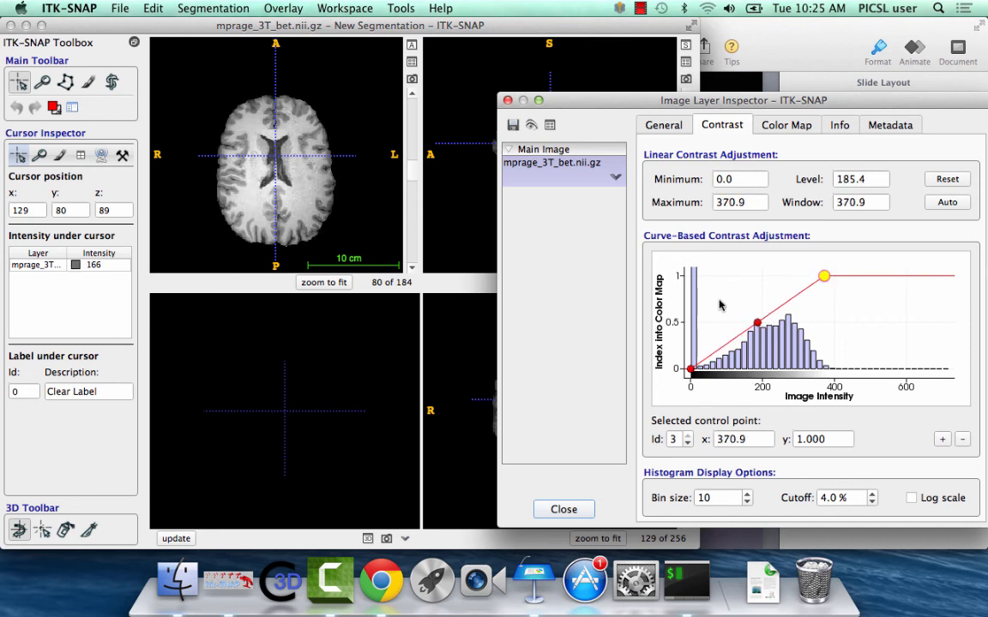
pyautogui.moveTo(756, 325)
pyautogui.mouseDown()
pyautogui.moveTo(725, 317)
pyautogui.moveTo(744, 337)
pyautogui.moveTo(744, 320)
pyautogui.moveTo(776, 337)
pyautogui.moveTo(785, 314)
pyautogui.moveTo(759, 319)
pyautogui.moveTo(772, 319)
pyautogui.mouseUp()
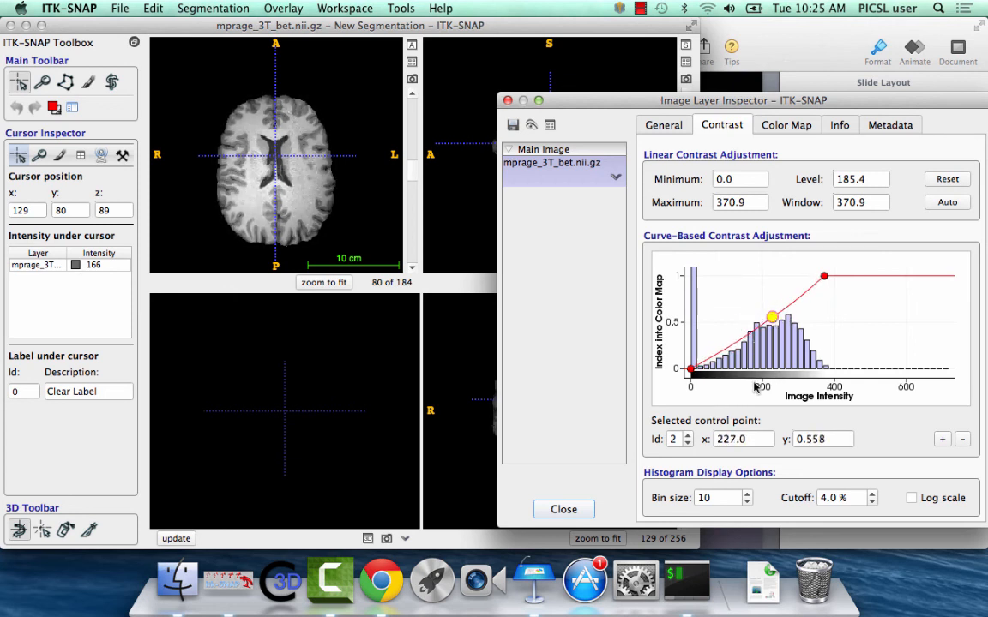
# Add two control points to the contrast curve and reshape it, with a maximum of about 401.0 and the second point near 119.6.
pyautogui.click(941, 439)
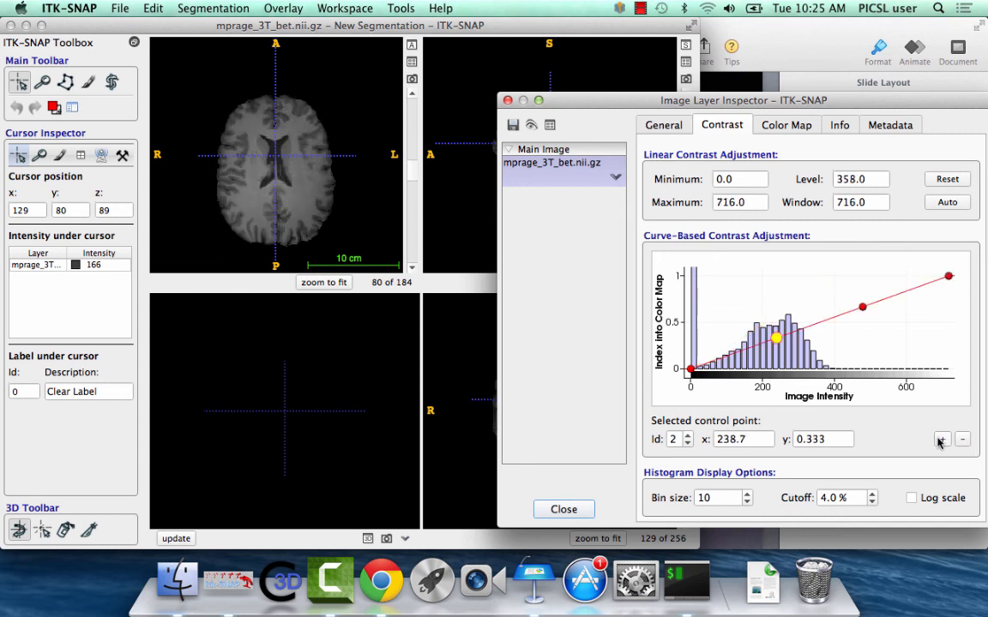
pyautogui.click(942, 439)
pyautogui.click(948, 276)
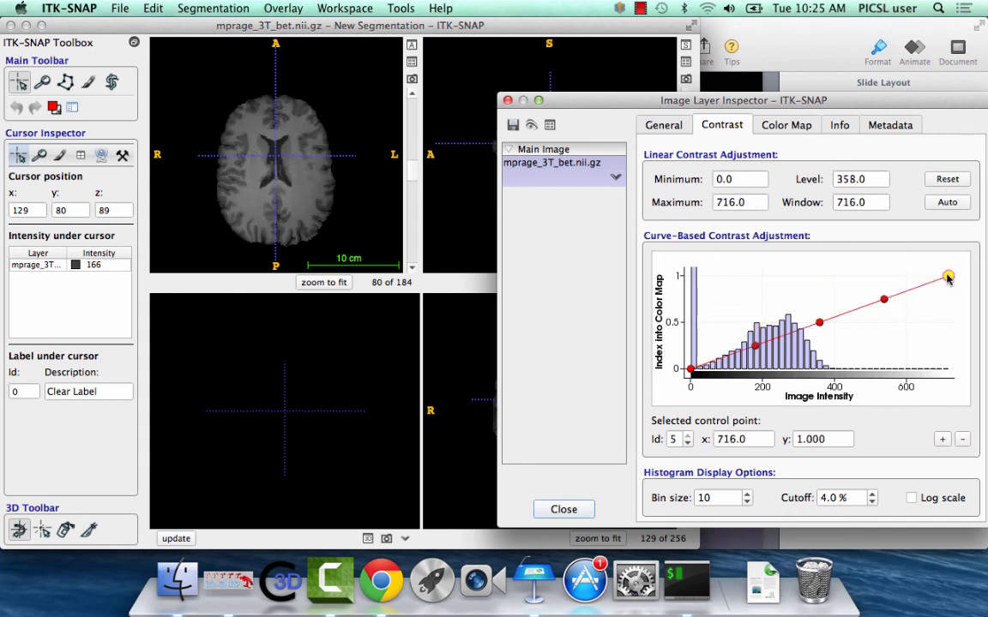
pyautogui.moveTo(948, 276); pyautogui.dragTo(735, 347)
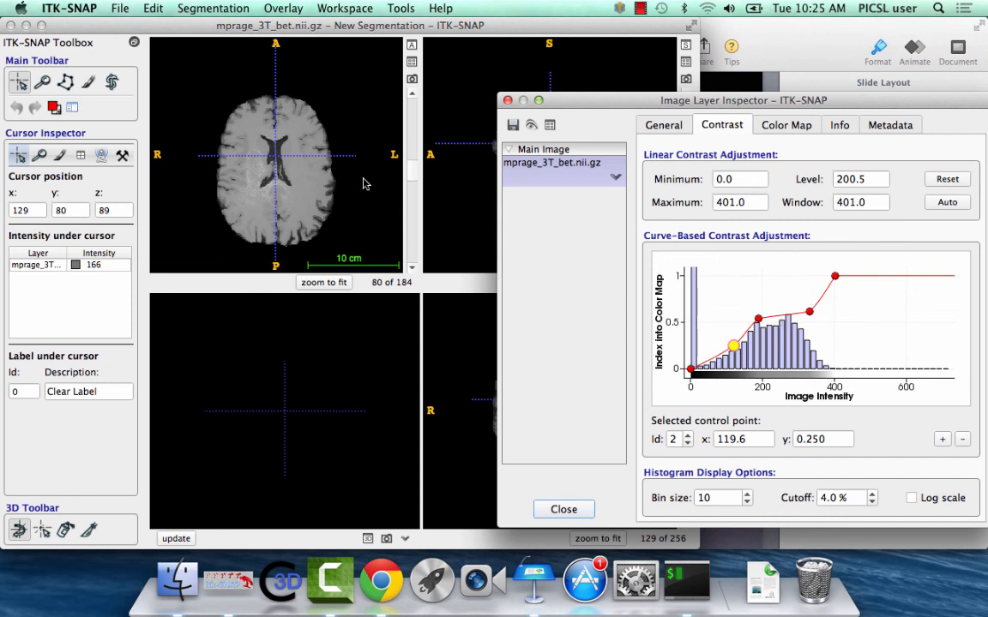
# Reset the contrast curve, apply automatic contrast adjustment, and shift the Layer Inspector fully into view.
pyautogui.click(947, 180)
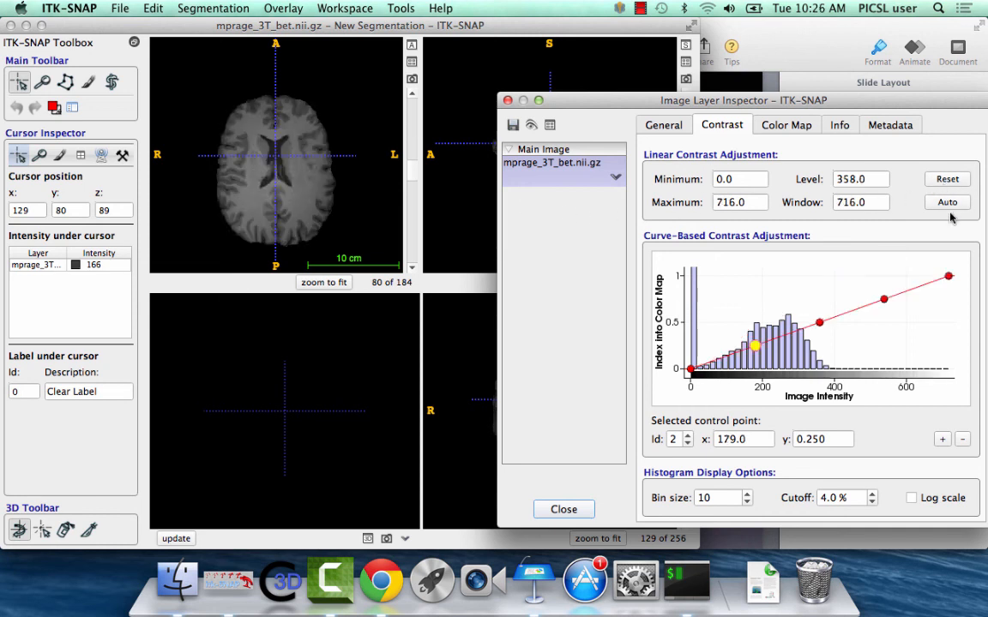
pyautogui.click(947, 203)
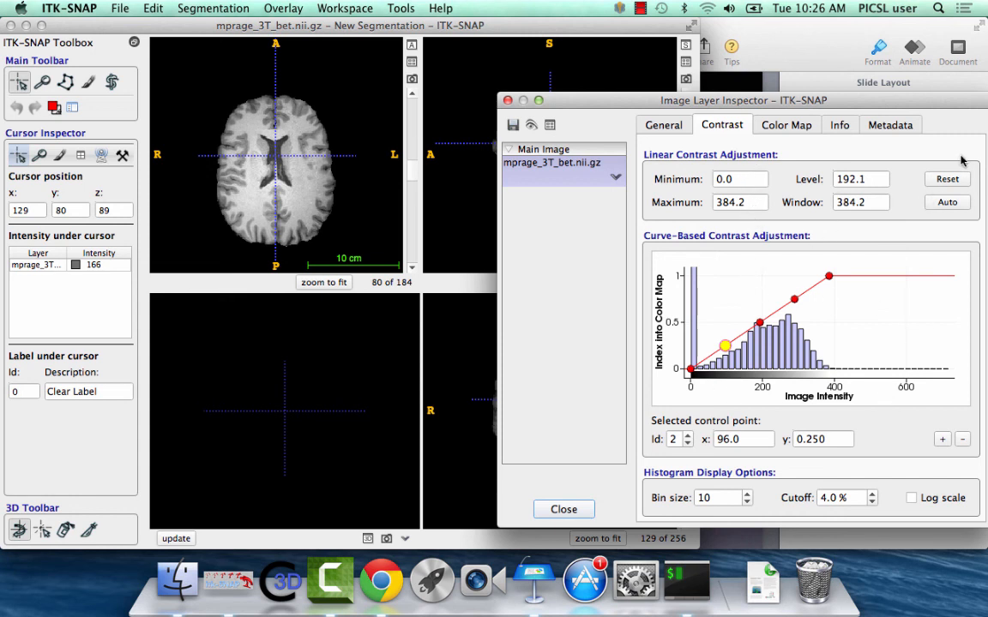
pyautogui.moveTo(900, 107); pyautogui.dragTo(873, 84)
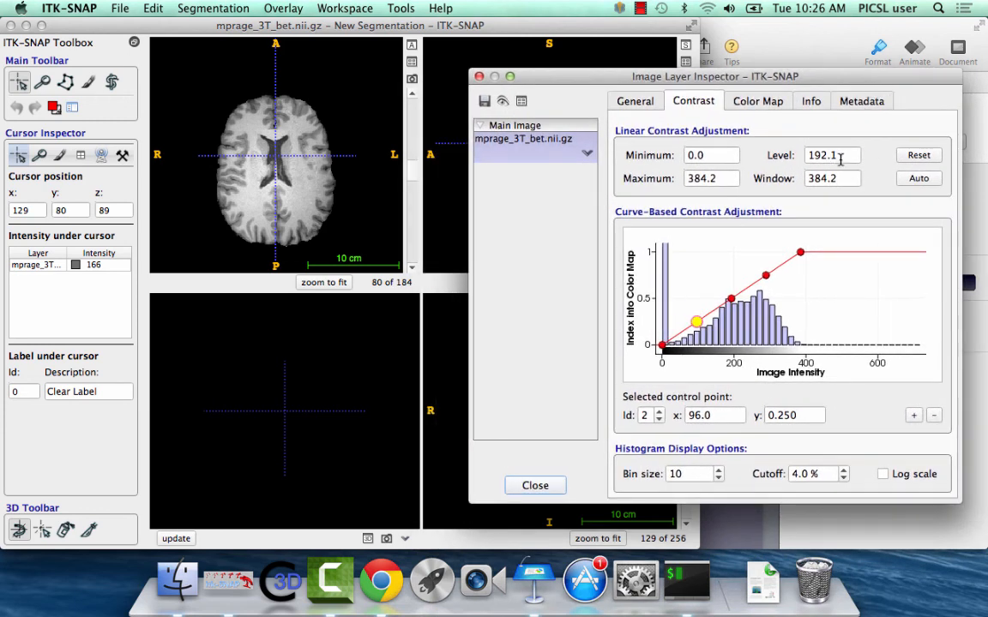
# Try the Jet and Hot colormaps on the image, then apply the Copper colormap.
pyautogui.click(771, 106)
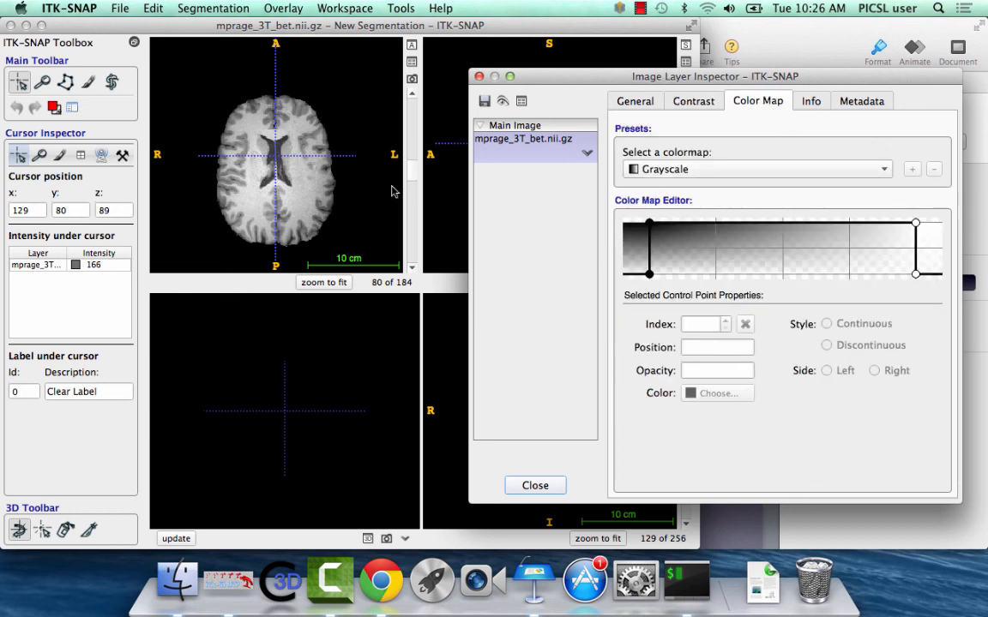
pyautogui.click(804, 170)
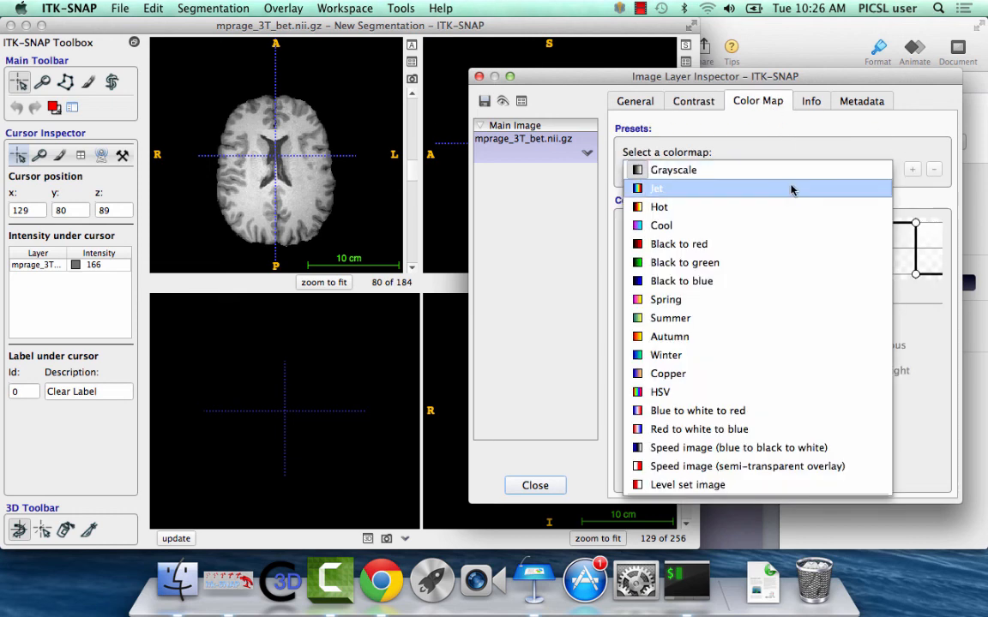
pyautogui.click(738, 188)
pyautogui.click(793, 171)
pyautogui.click(741, 188)
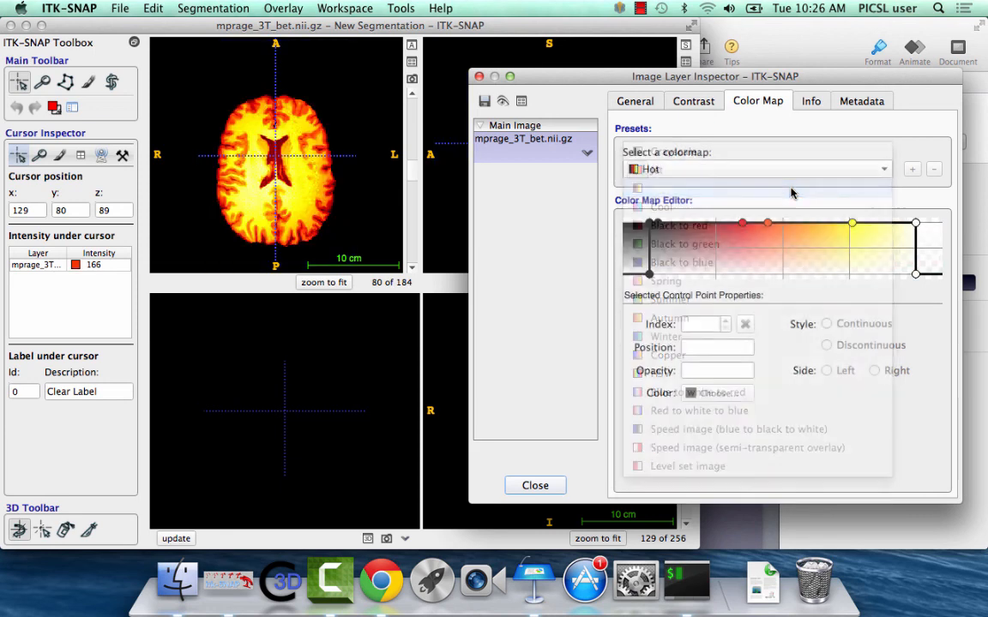
pyautogui.click(794, 170)
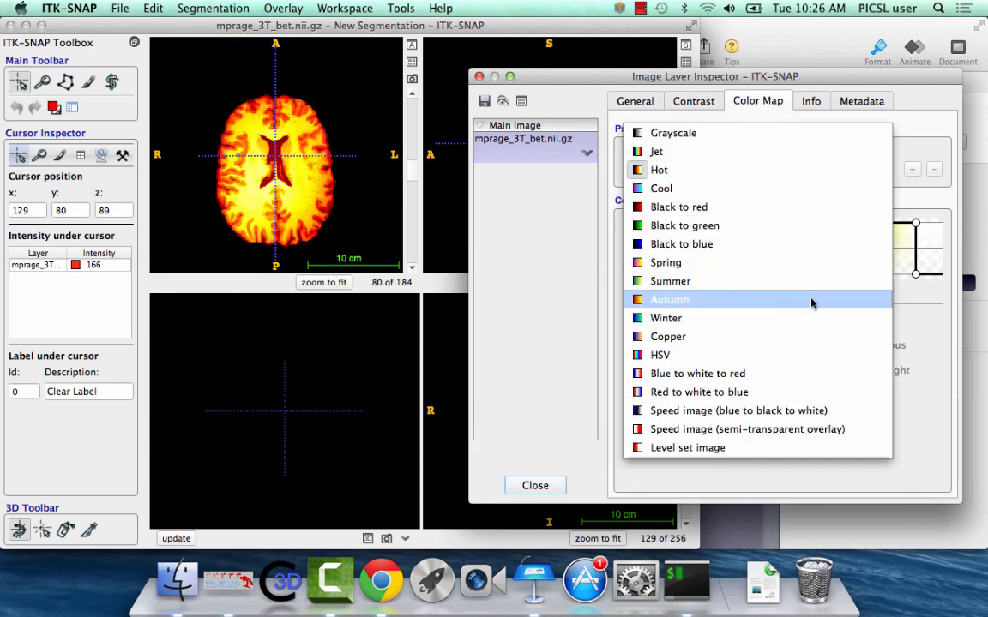
pyautogui.click(799, 340)
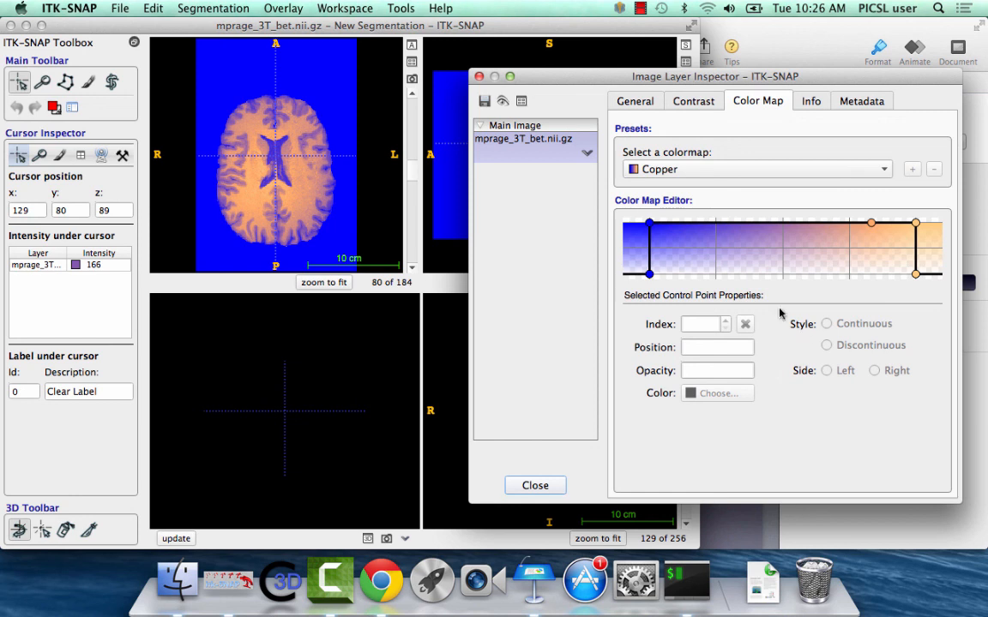
# Show the image's dimension and cursor coordinate information while stepping to axial slice 88.
pyautogui.click(810, 102)
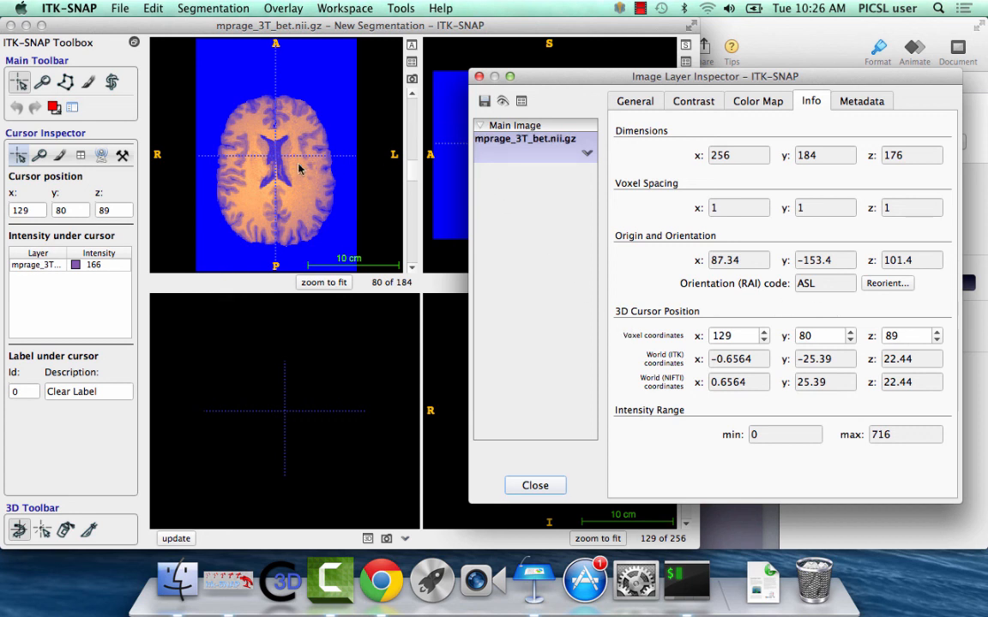
pyautogui.scroll(8, 285, 173)
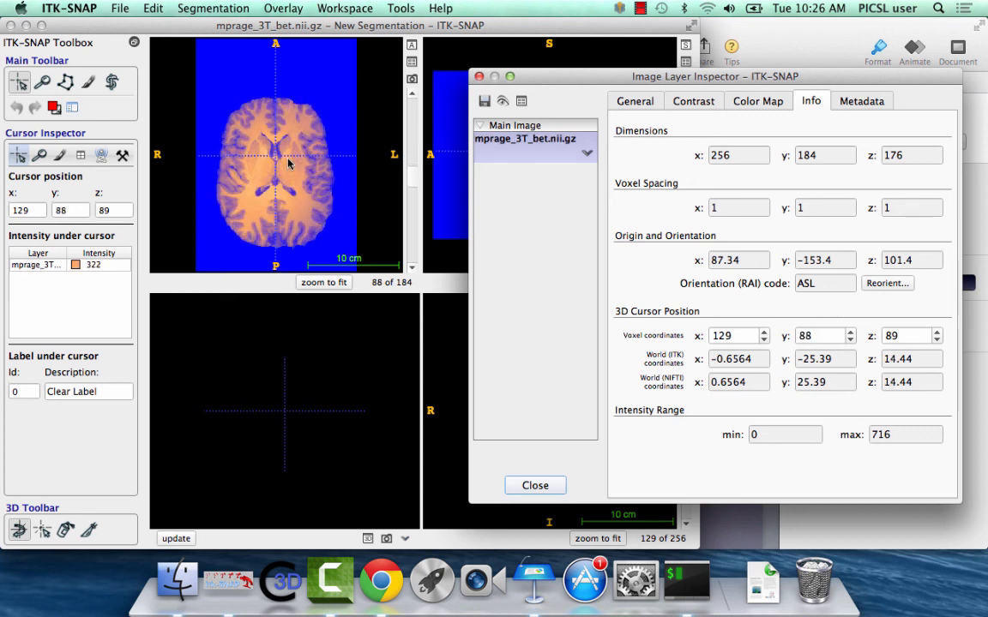
# Examine the image's header metadata from beginning to end and close the Layer Inspector.
pyautogui.click(853, 101)
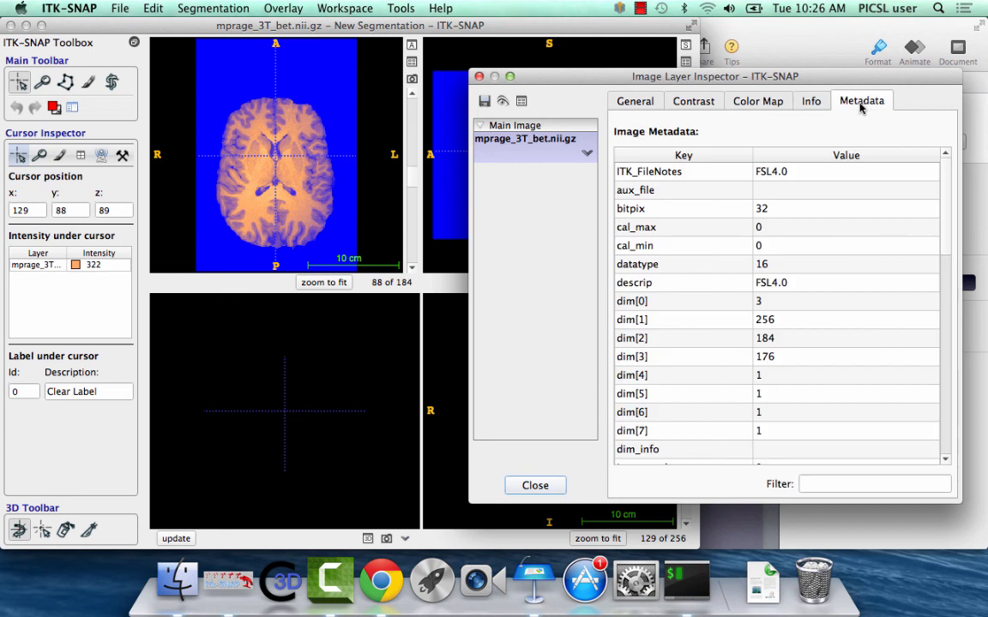
pyautogui.scroll(-10, 712, 269)
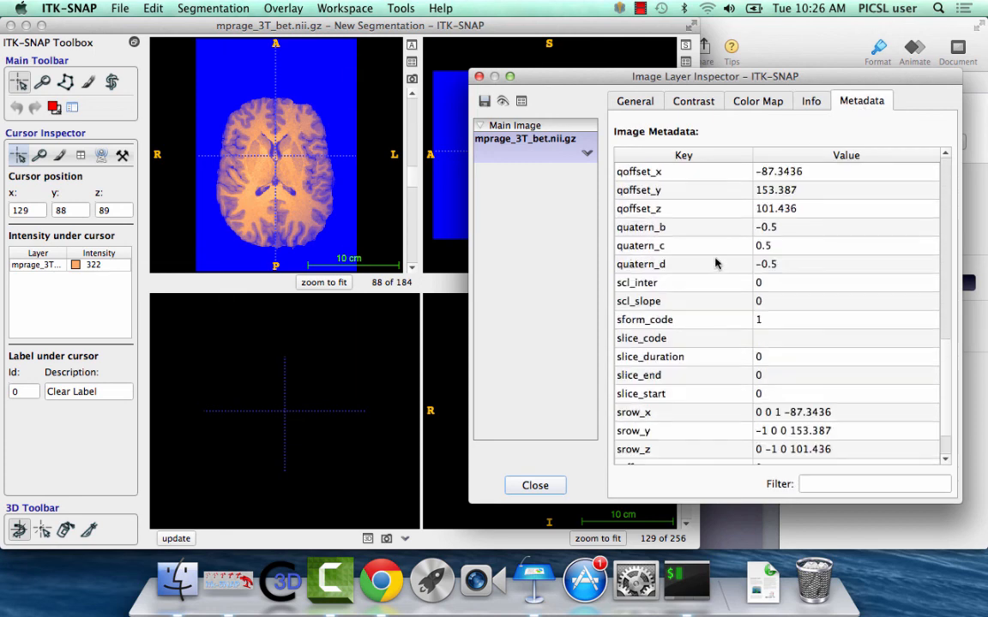
pyautogui.scroll(7, 715, 265)
pyautogui.scroll(3, 712, 264)
pyautogui.scroll(-10, 708, 259)
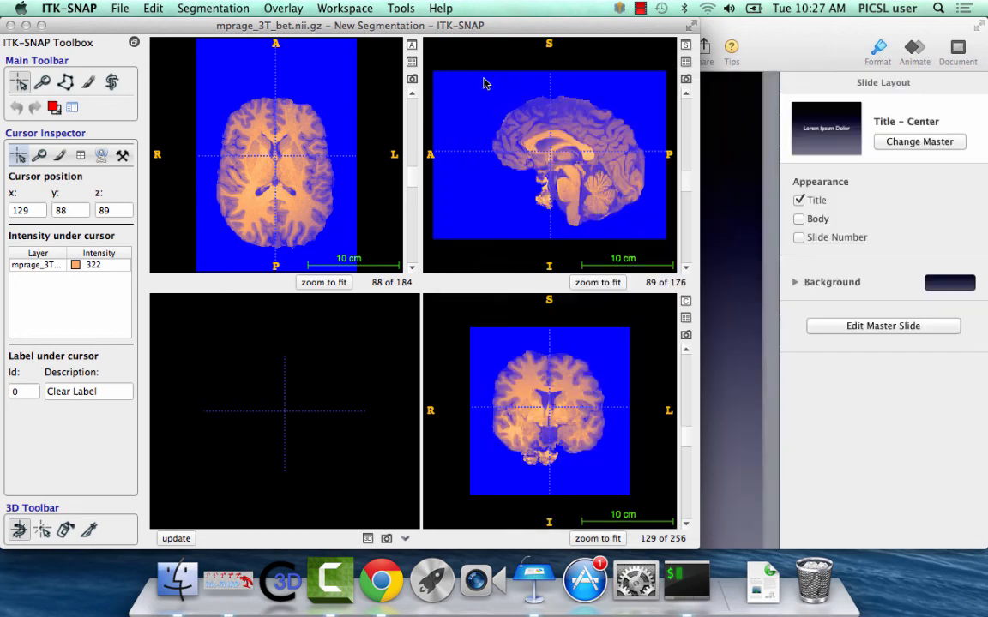
pyautogui.click(478, 76)
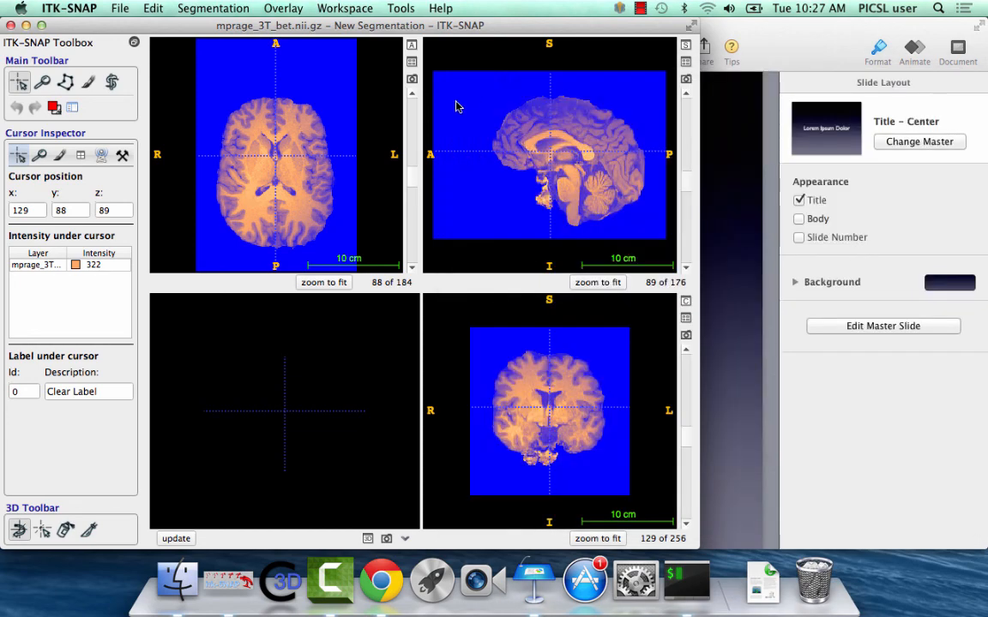
# Reposition the image window and open the recent image BRATS_HG0015_T1C.mha from the braintumor data.
pyautogui.moveTo(257, 26); pyautogui.dragTo(411, 35)
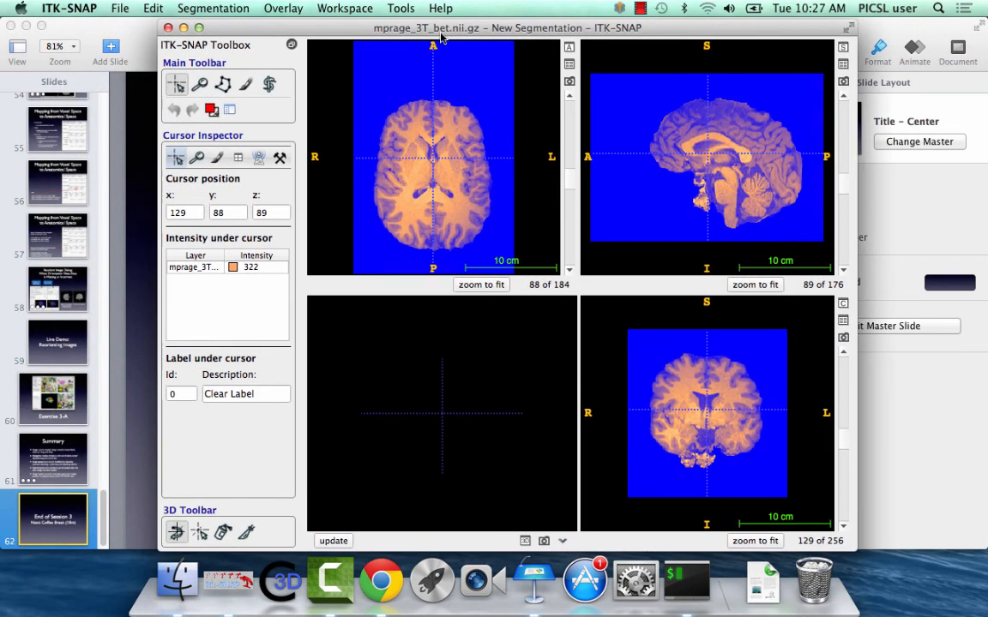
pyautogui.click(214, 8)
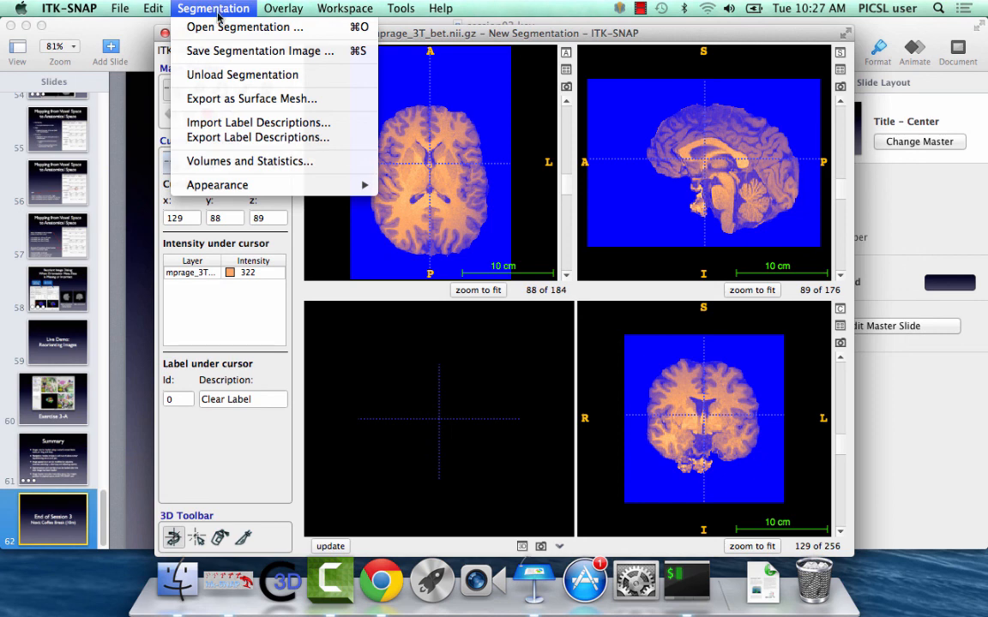
pyautogui.moveTo(120, 8)
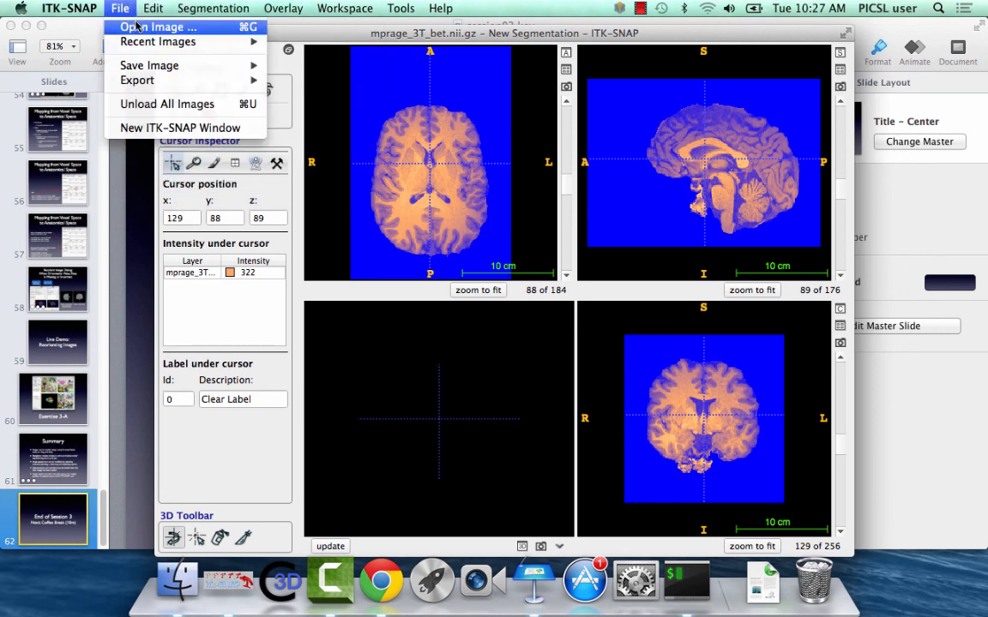
pyautogui.moveTo(220, 41)
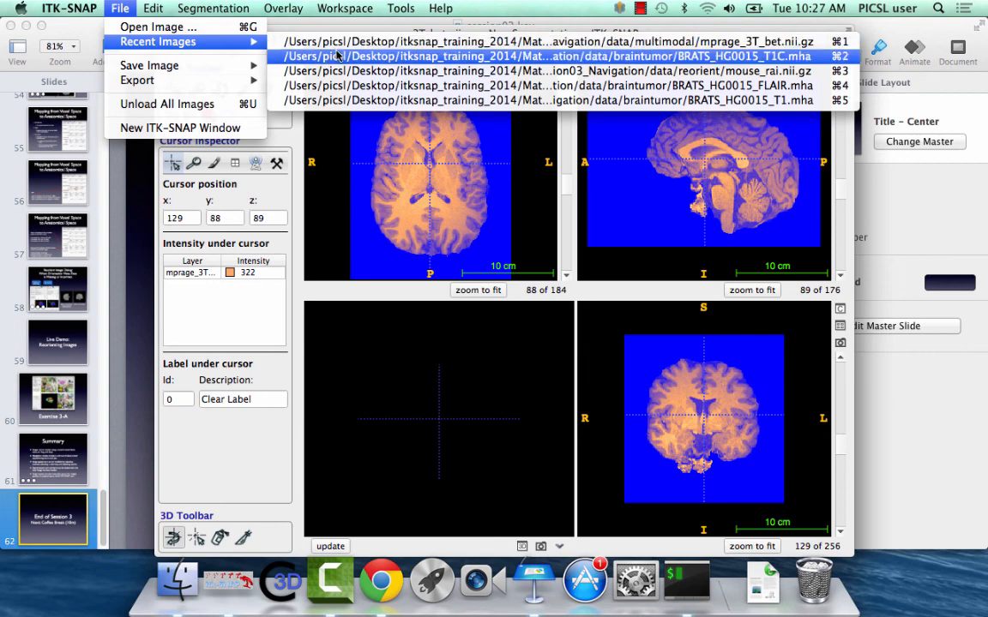
pyautogui.click(423, 56)
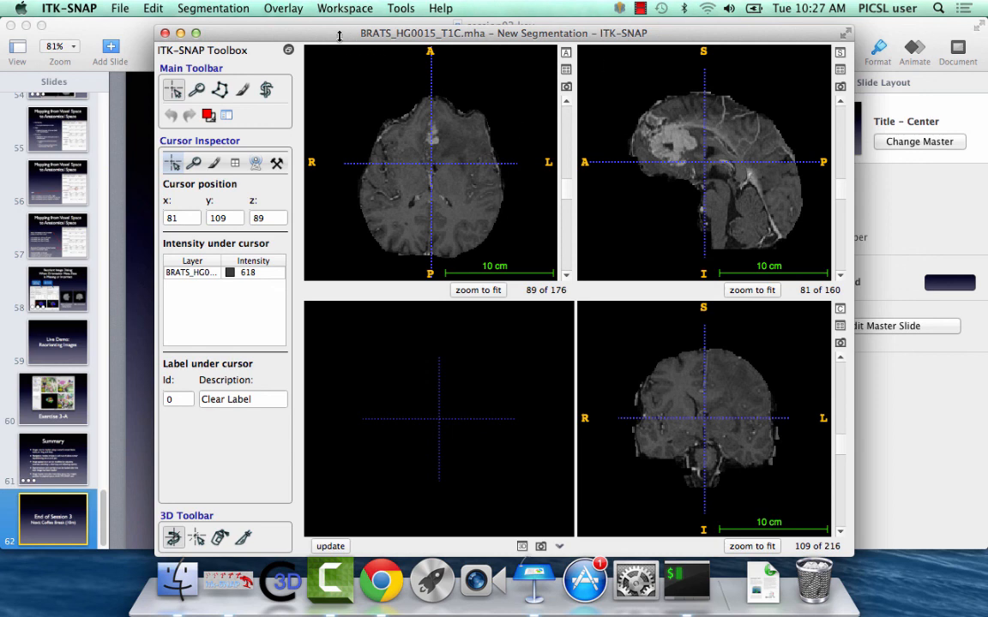
# Auto-adjust the contrast of all layers and step through the sagittal slices to slice 85.
pyautogui.click(400, 8)
pyautogui.moveTo(420, 55)
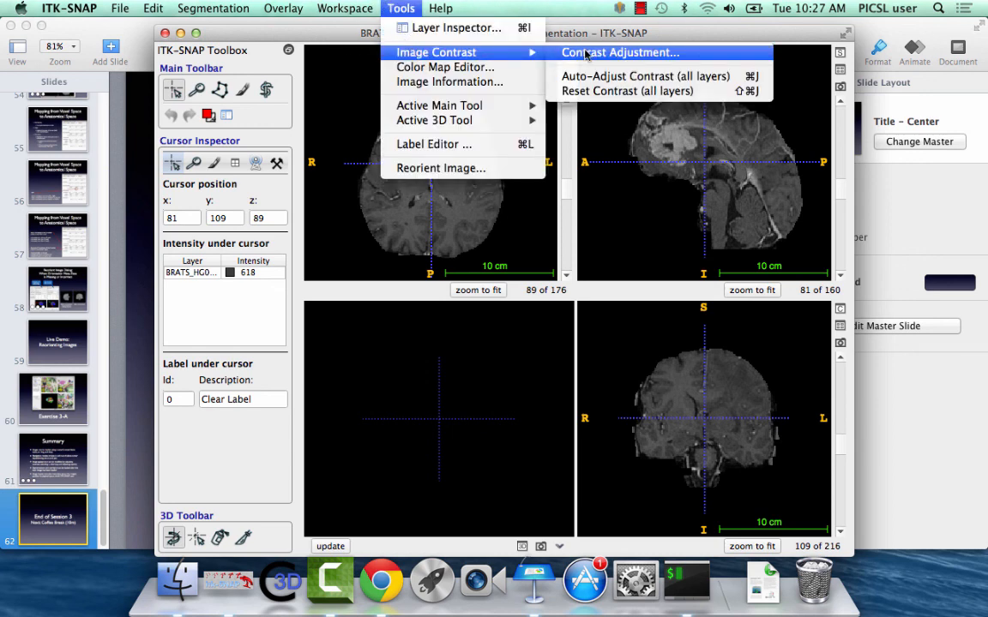
pyautogui.click(612, 76)
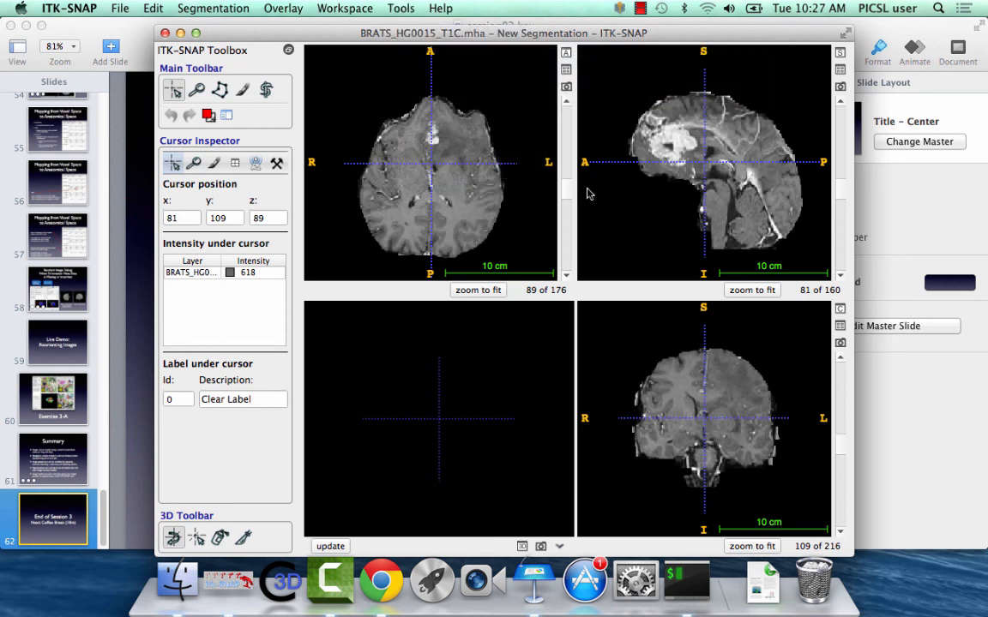
pyautogui.scroll(-5, 726, 231)
pyautogui.scroll(12, 725, 231)
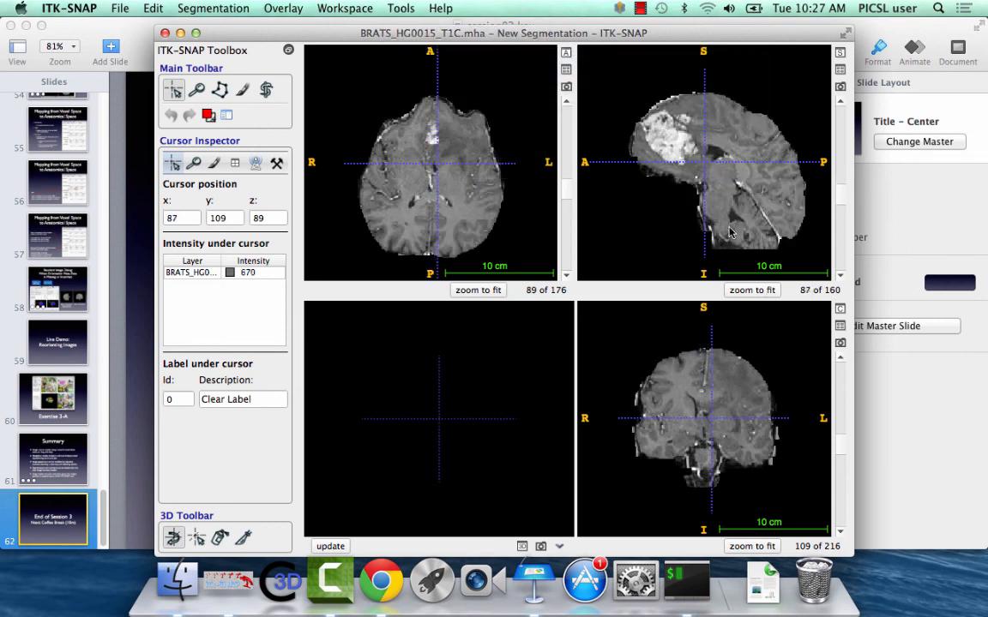
pyautogui.scroll(-4, 726, 230)
# Load BRATS_HG0015_truth.mha from the braintumor folder as the segmentation image, in MetaImage format.
pyautogui.click(206, 10)
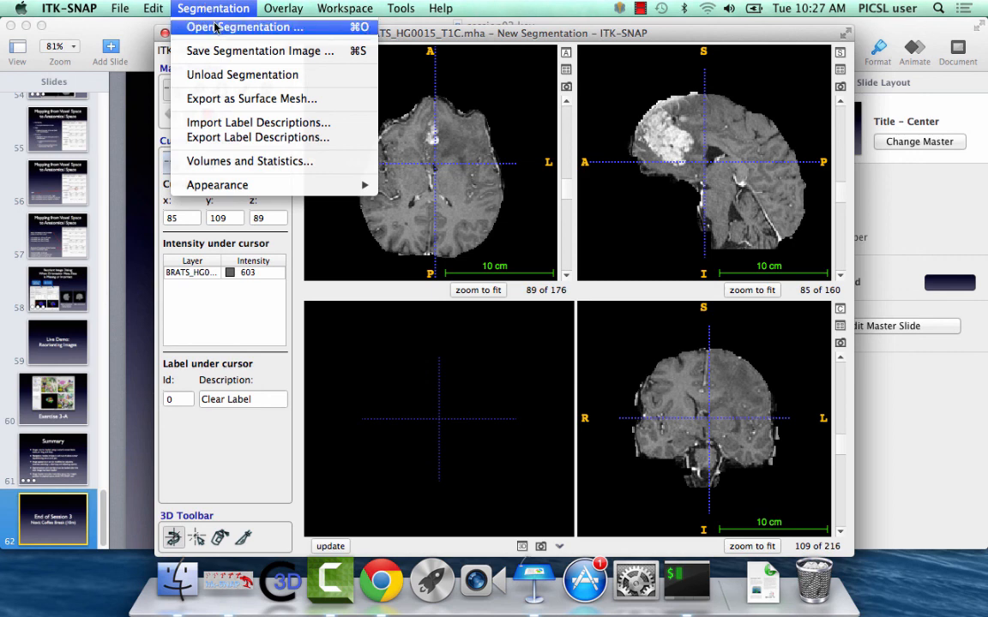
pyautogui.click(219, 28)
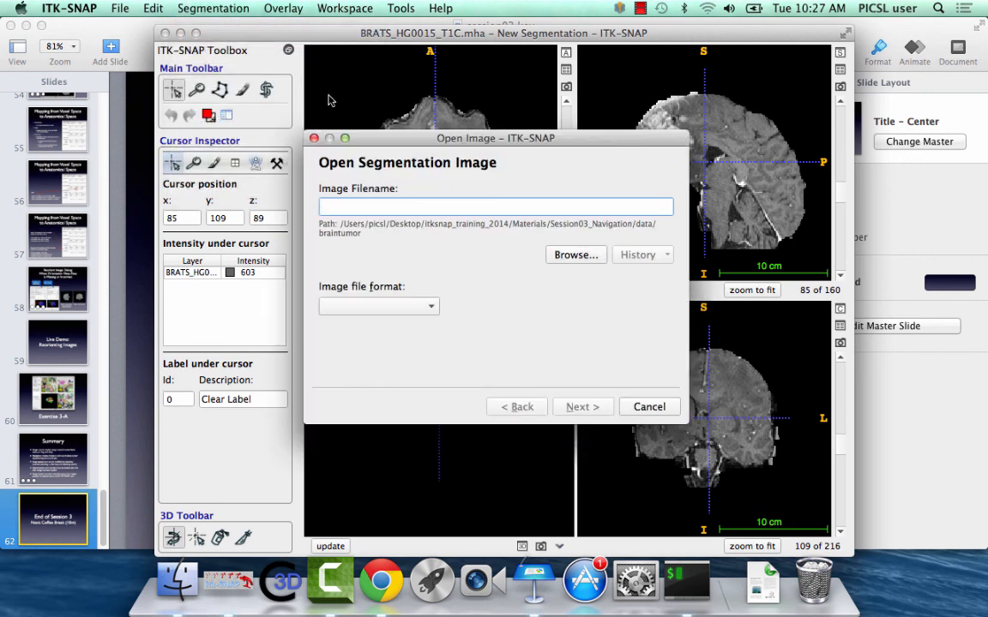
pyautogui.click(575, 254)
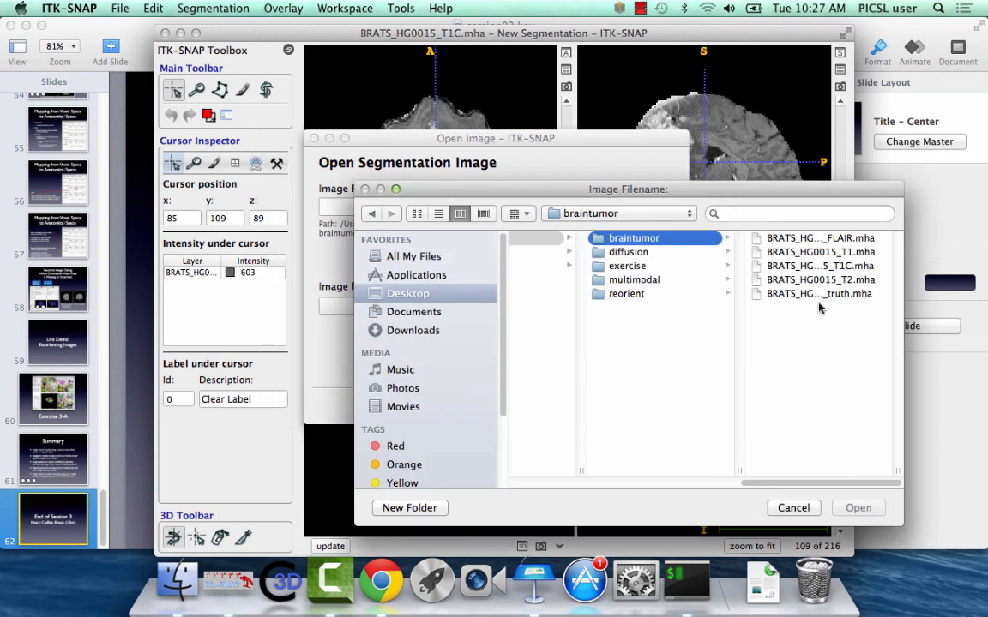
pyautogui.click(767, 296)
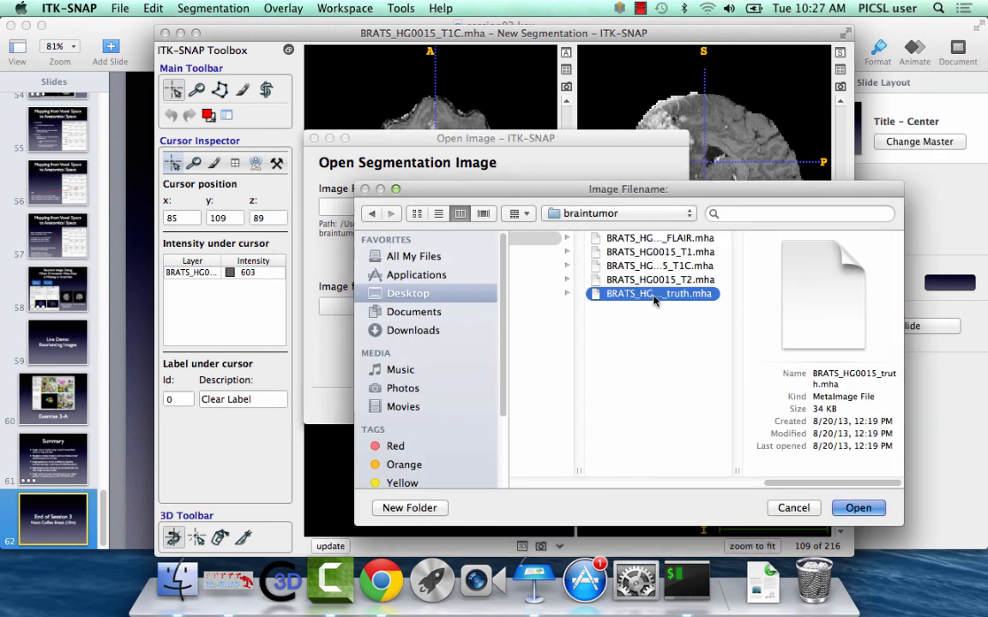
pyautogui.press('Return')
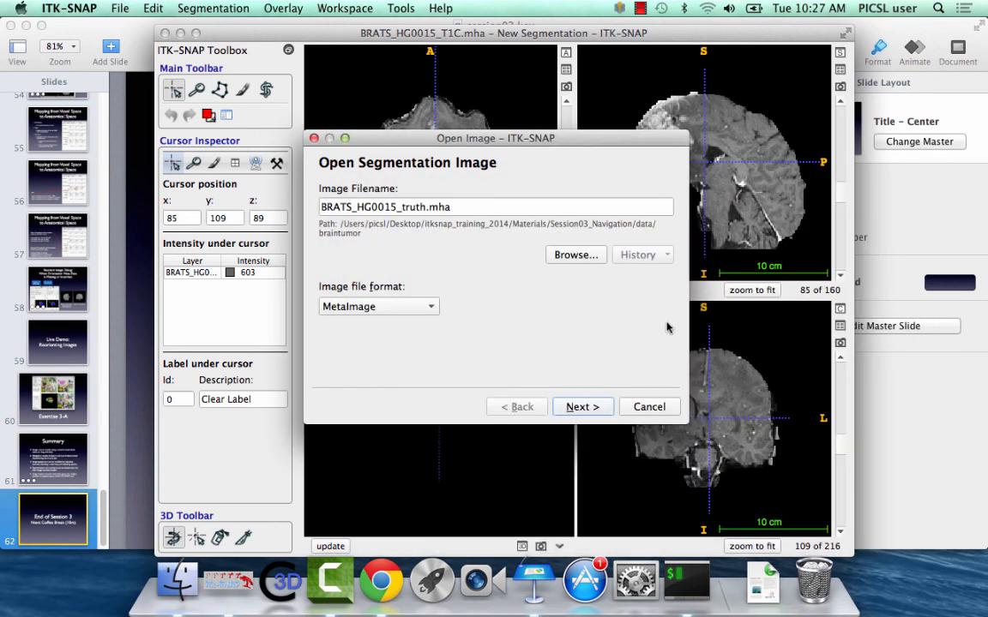
pyautogui.click(573, 408)
pyautogui.click(581, 408)
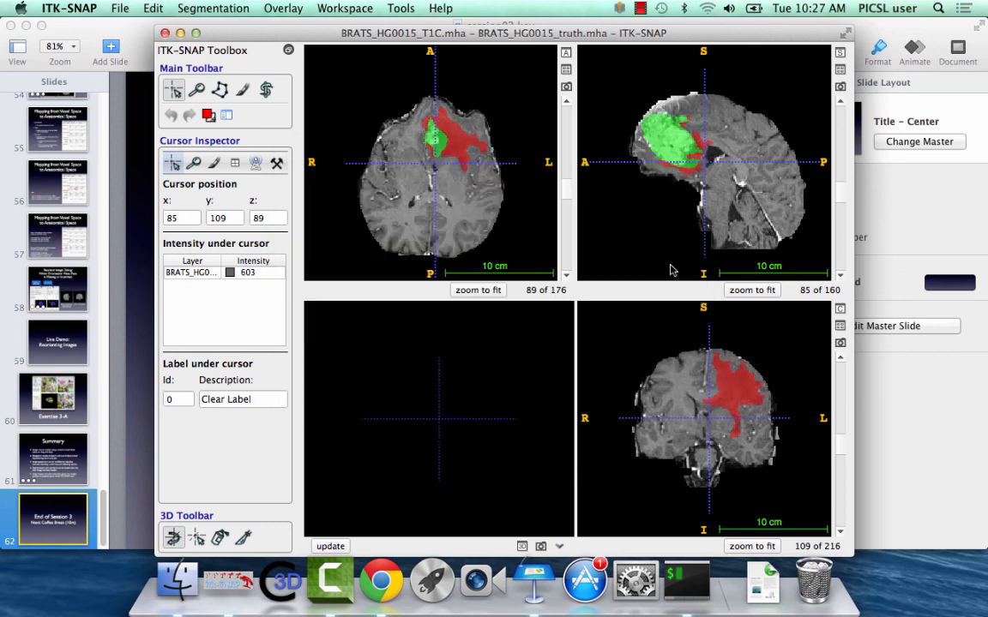
# Place the cursor inside the green tumour region, outside it, on its red rim and back inside to check the label under the cursor.
pyautogui.moveTo(662, 138)
pyautogui.mouseDown()
pyautogui.moveTo(682, 151)
pyautogui.moveTo(668, 147)
pyautogui.mouseUp()
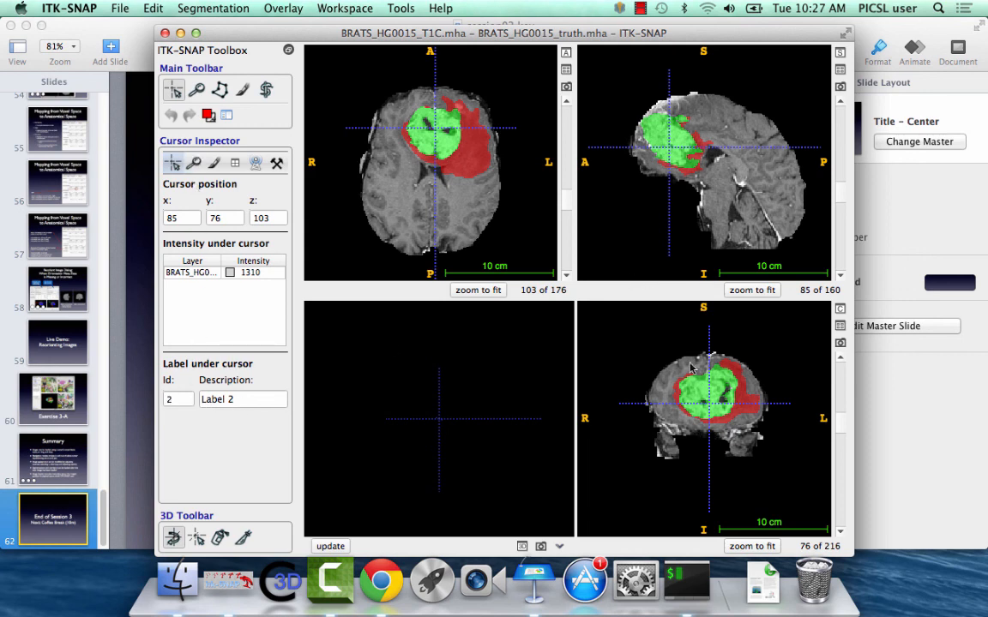
pyautogui.click(666, 392)
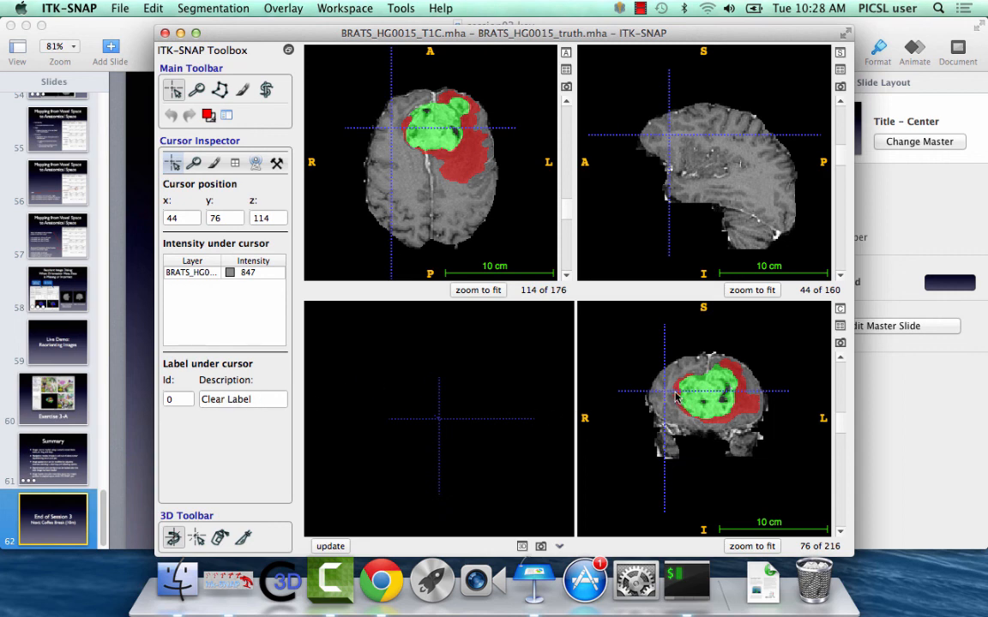
pyautogui.moveTo(675, 395); pyautogui.dragTo(680, 393)
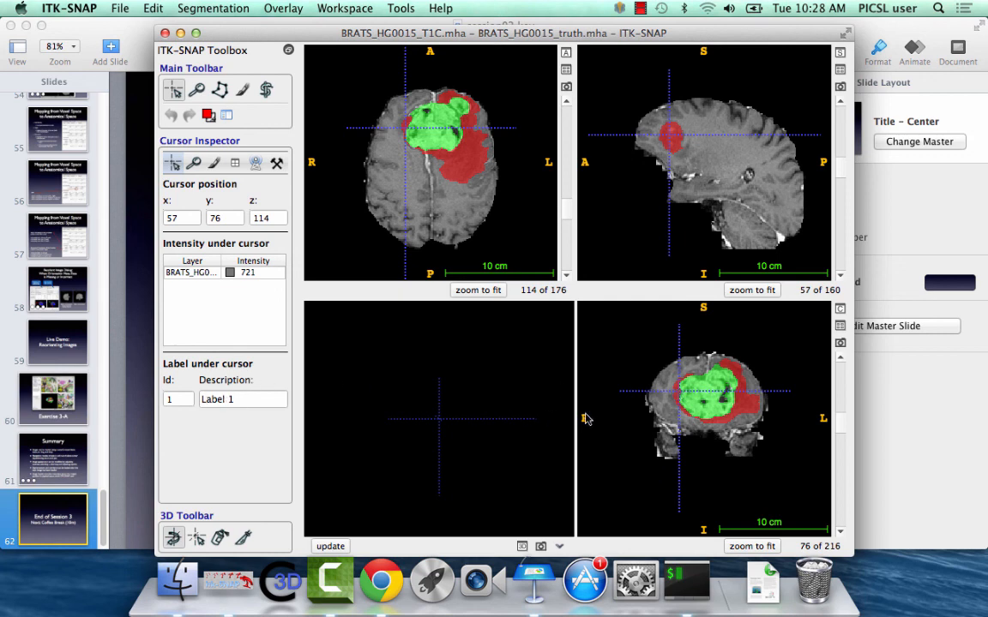
pyautogui.click(693, 399)
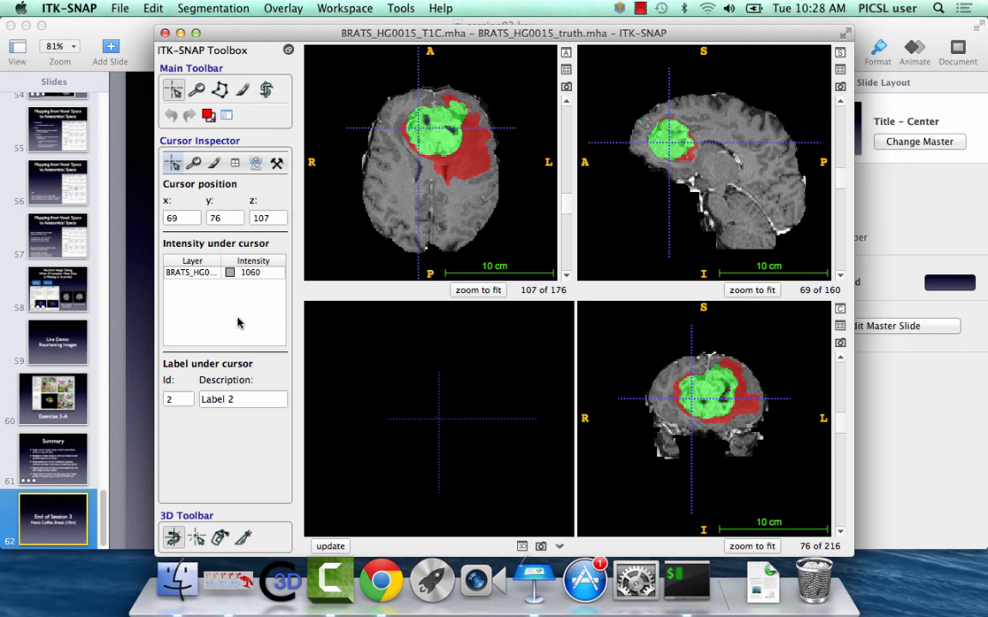
pyautogui.click(185, 7)
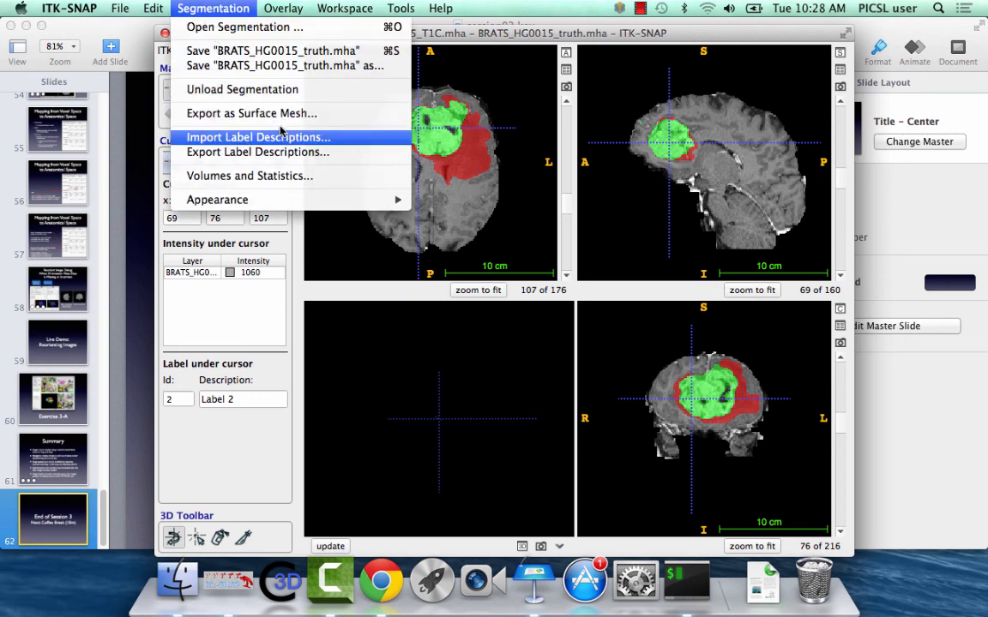
pyautogui.click(257, 136)
pyautogui.click(544, 305)
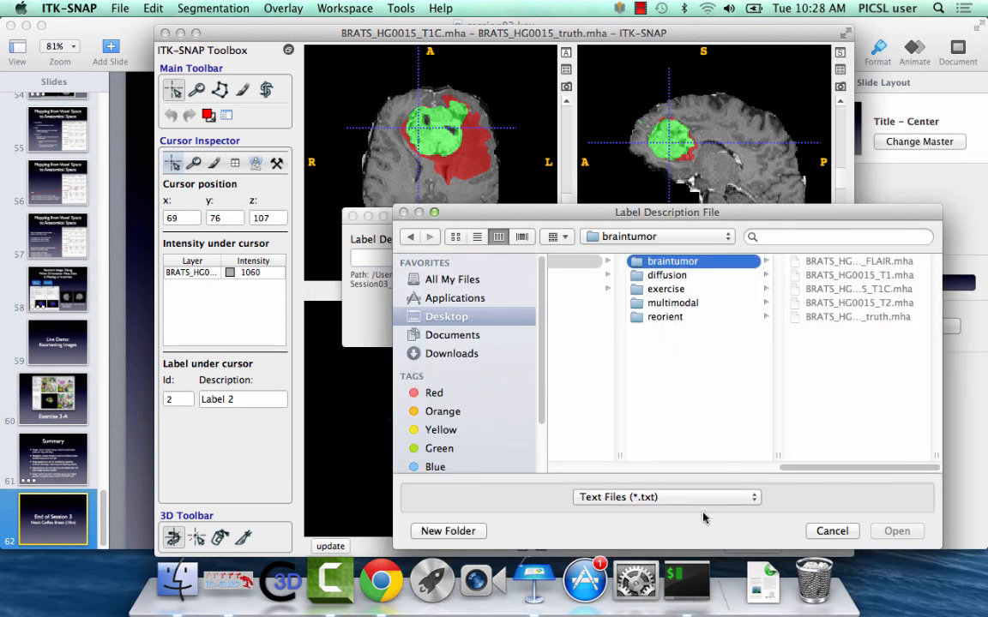
pyautogui.click(840, 530)
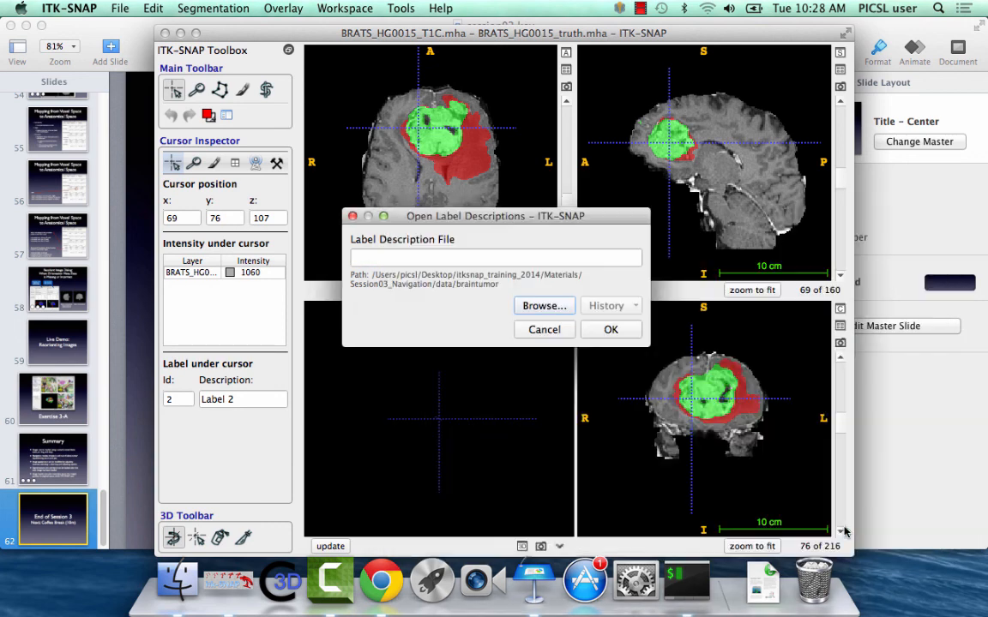
pyautogui.click(550, 329)
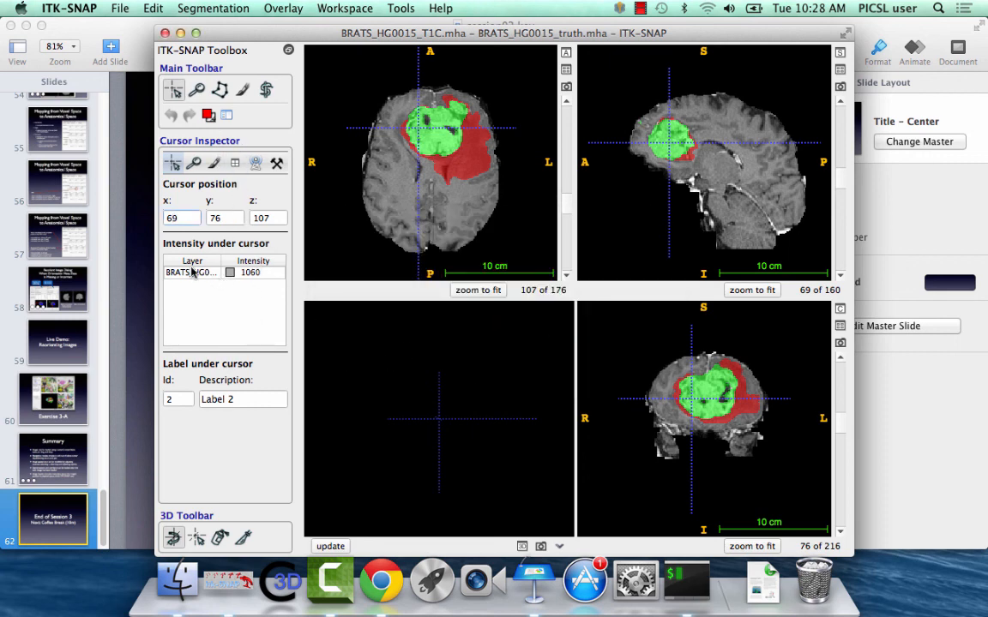
# Show Label 1's editable description in the label editor, close the editor, and set the overall label opacity to 41%.
pyautogui.click(213, 165)
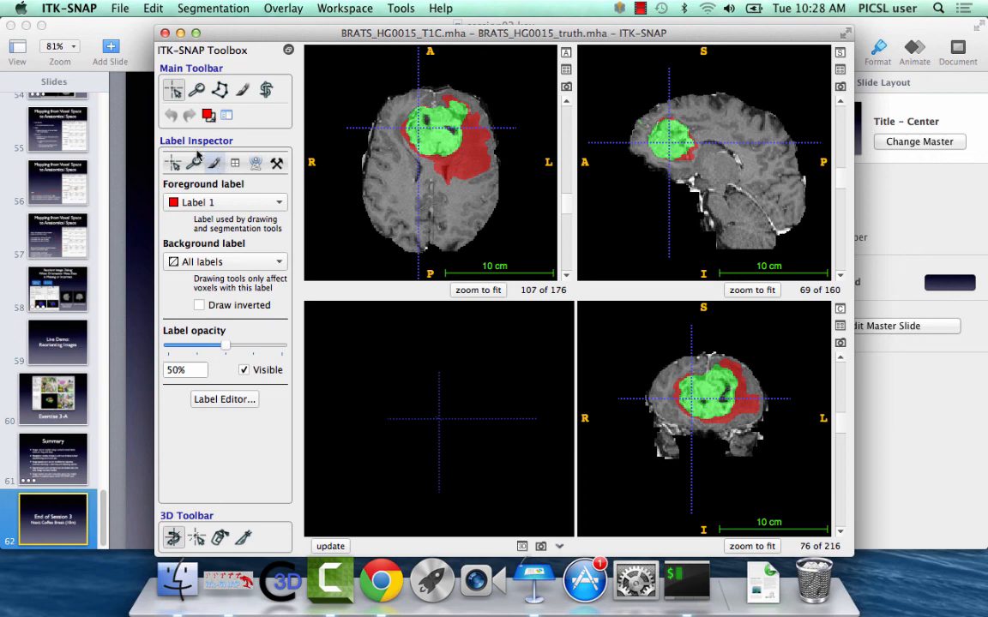
pyautogui.click(228, 399)
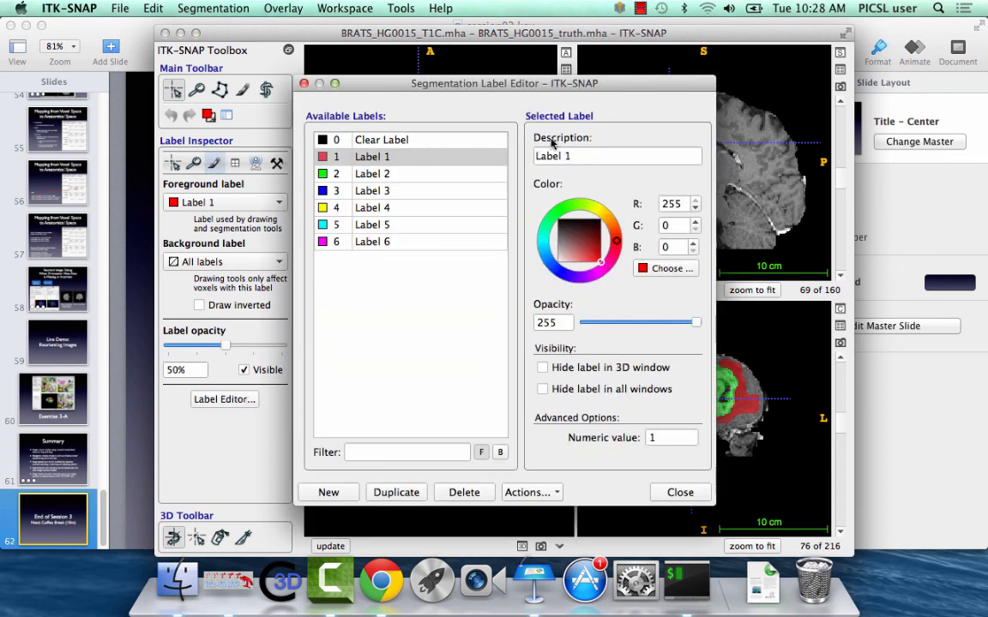
pyautogui.tripleClick(569, 154)
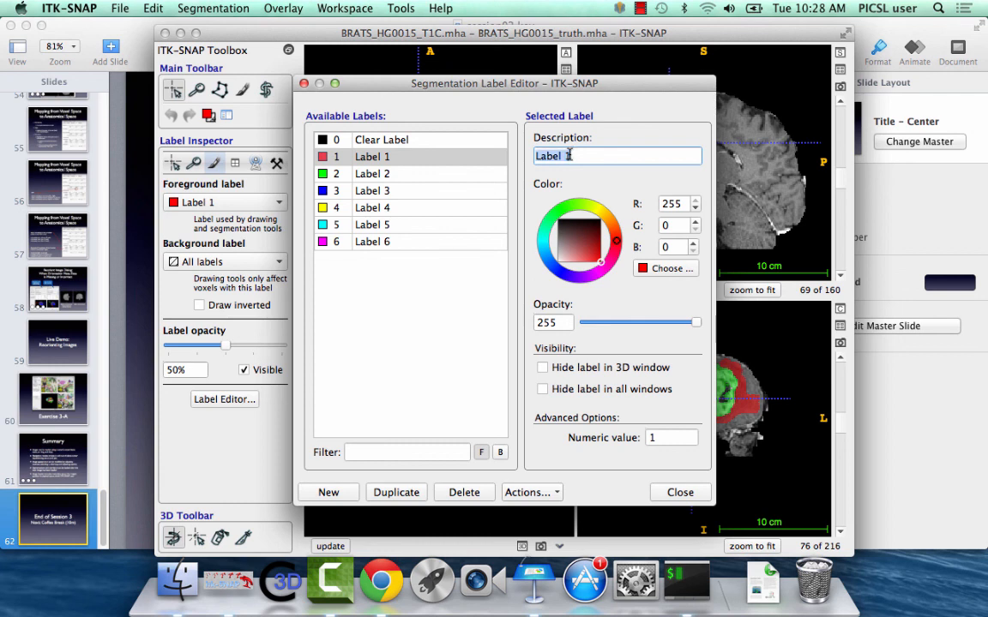
pyautogui.doubleClick(586, 153)
pyautogui.tripleClick(582, 155)
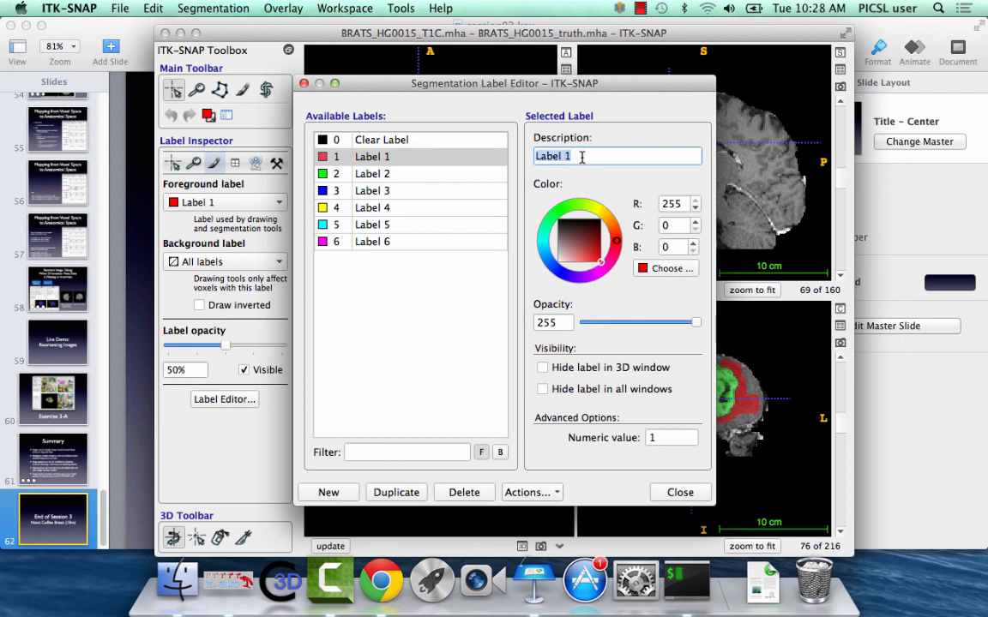
pyautogui.click(305, 84)
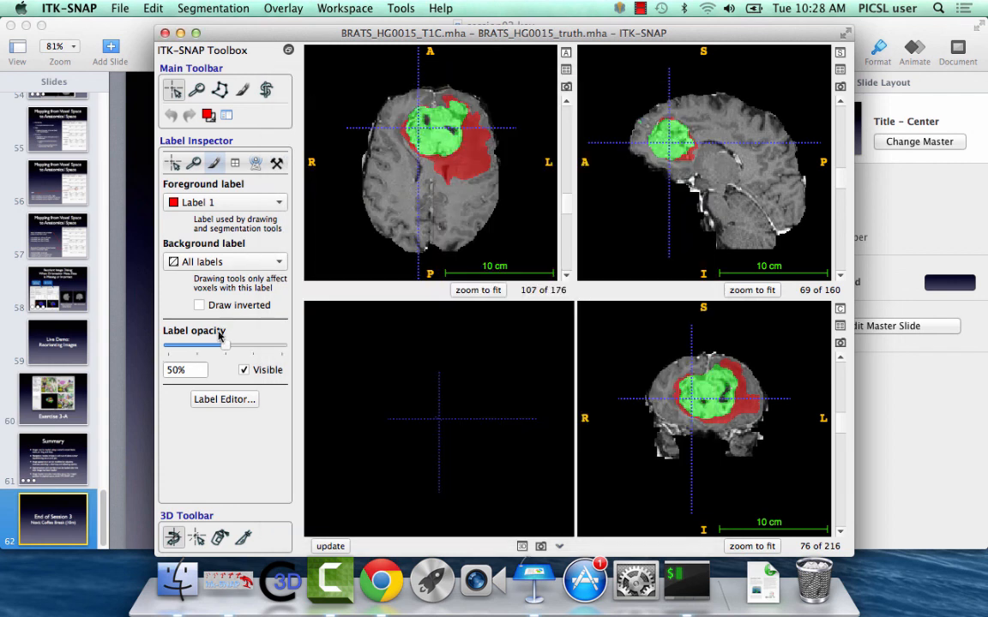
pyautogui.moveTo(225, 346)
pyautogui.mouseDown()
pyautogui.moveTo(197, 349)
pyautogui.moveTo(302, 350)
pyautogui.moveTo(214, 346)
pyautogui.mouseUp()
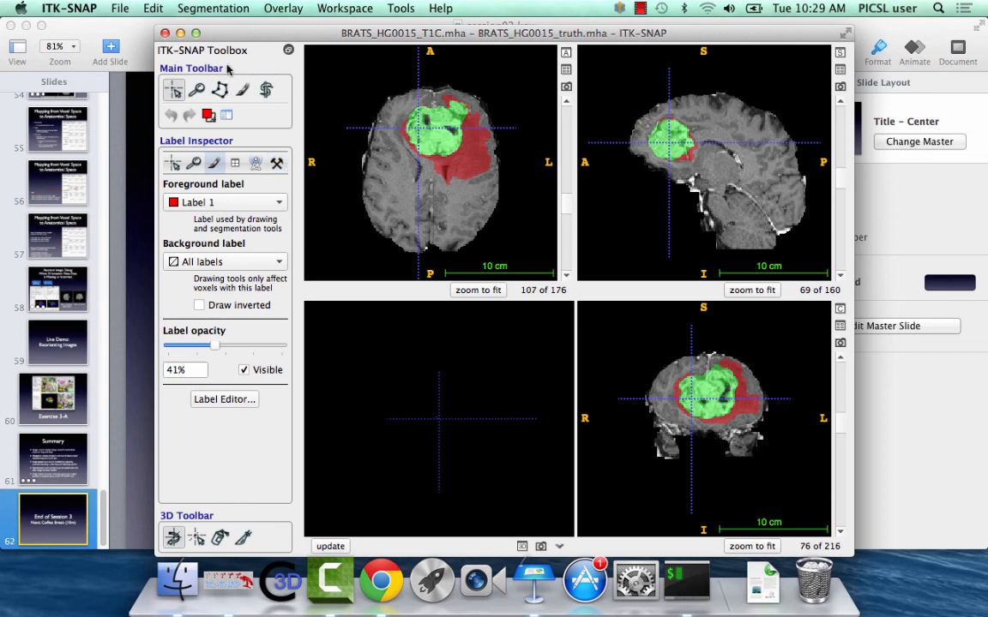
# Examine the segmentation's volumes and statistics with the BRATS_HG0015_T1C.mha column widened, and close the table.
pyautogui.click(222, 8)
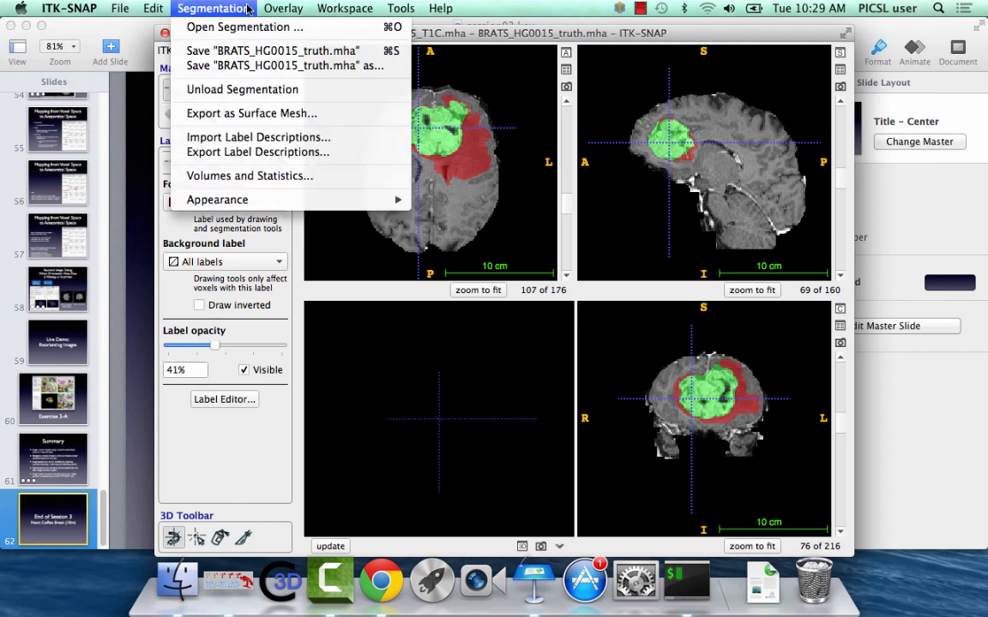
pyautogui.click(250, 176)
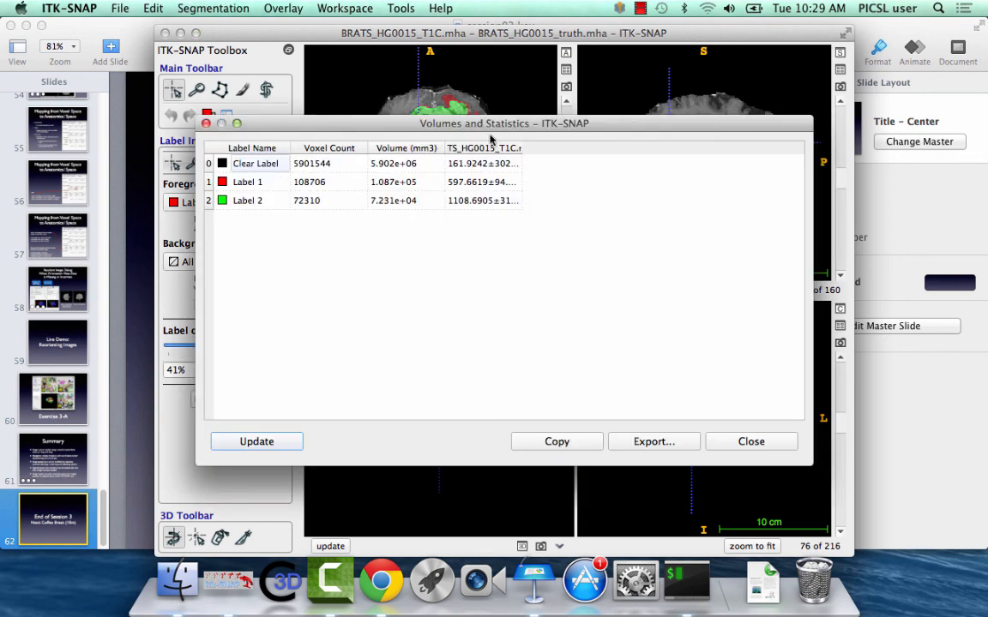
pyautogui.moveTo(521, 146); pyautogui.dragTo(727, 148)
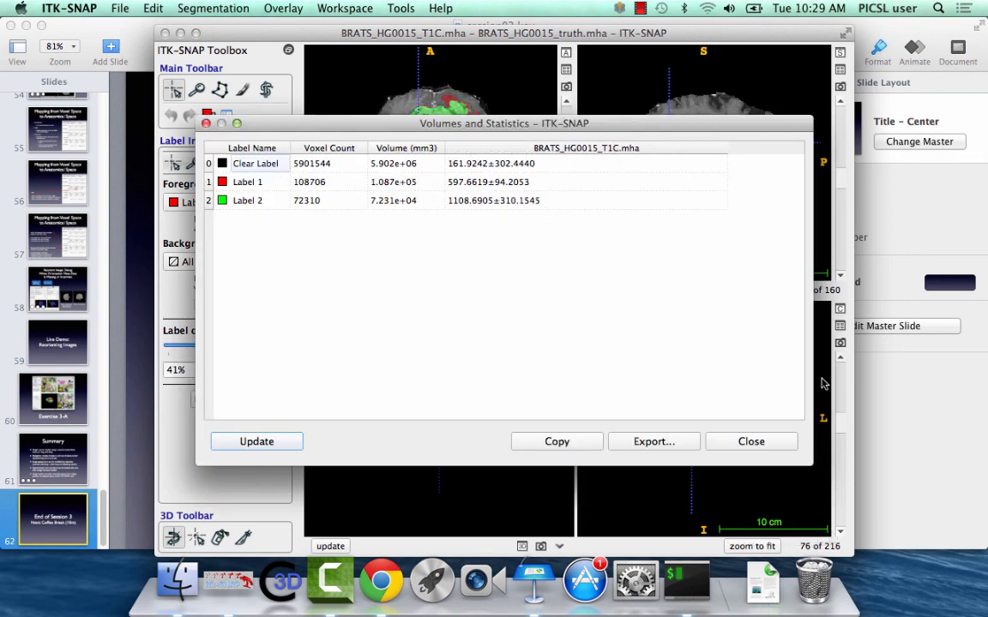
pyautogui.click(746, 442)
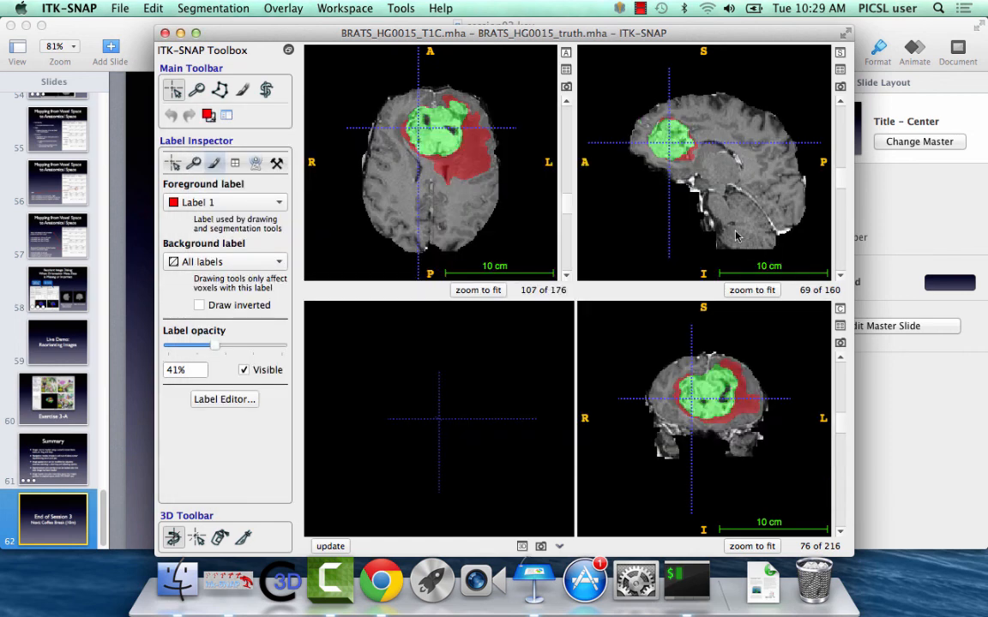
# Close the ITK-SNAP window, switch to the session03.key presentation in Keynote, and start the slideshow from slide 60, Exercise 3-A.
pyautogui.click(164, 32)
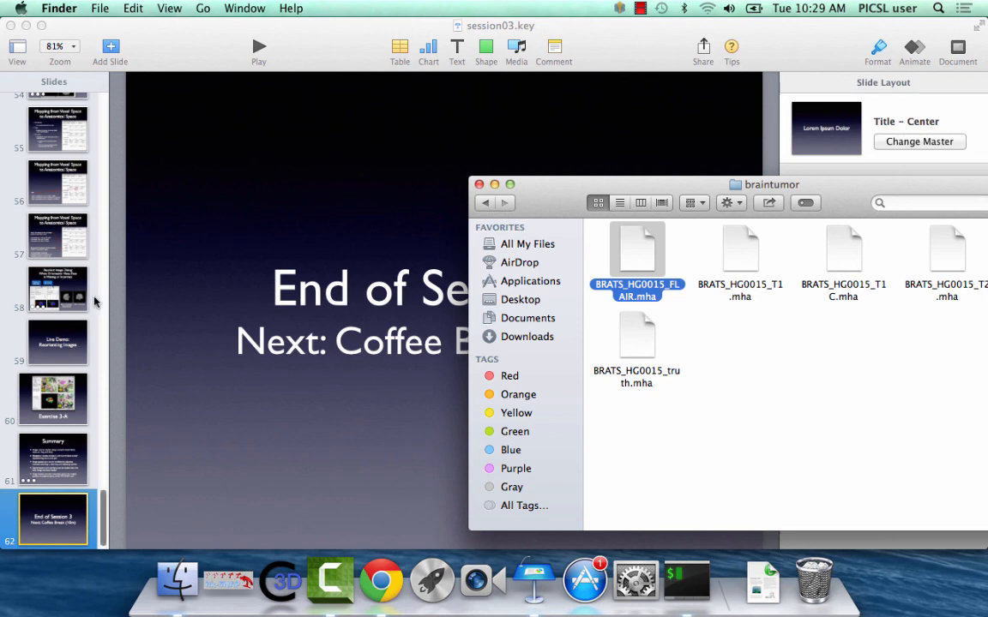
pyautogui.scroll(-1, 88, 254)
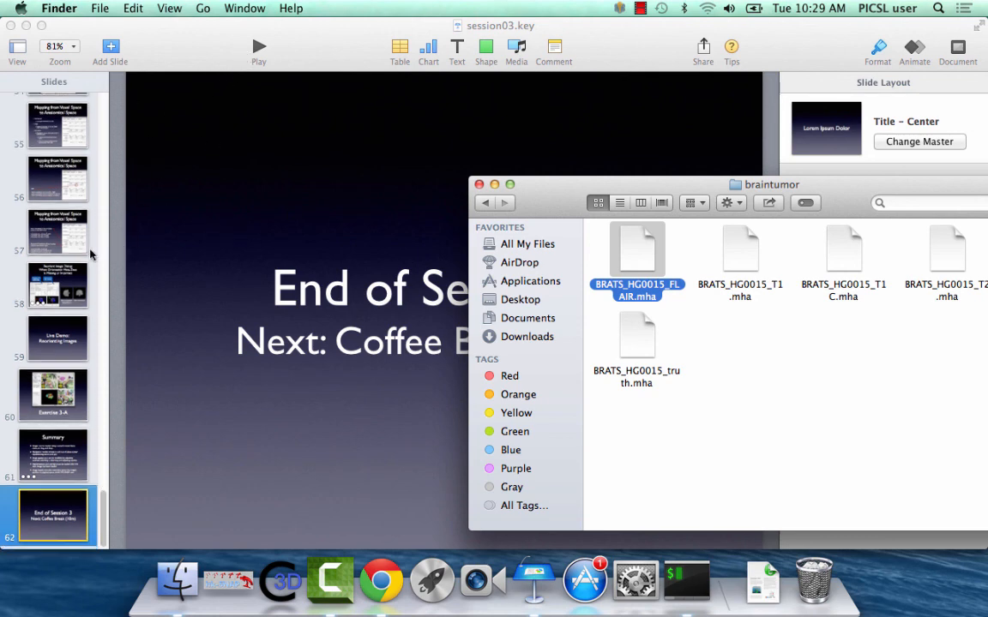
pyautogui.click(53, 394)
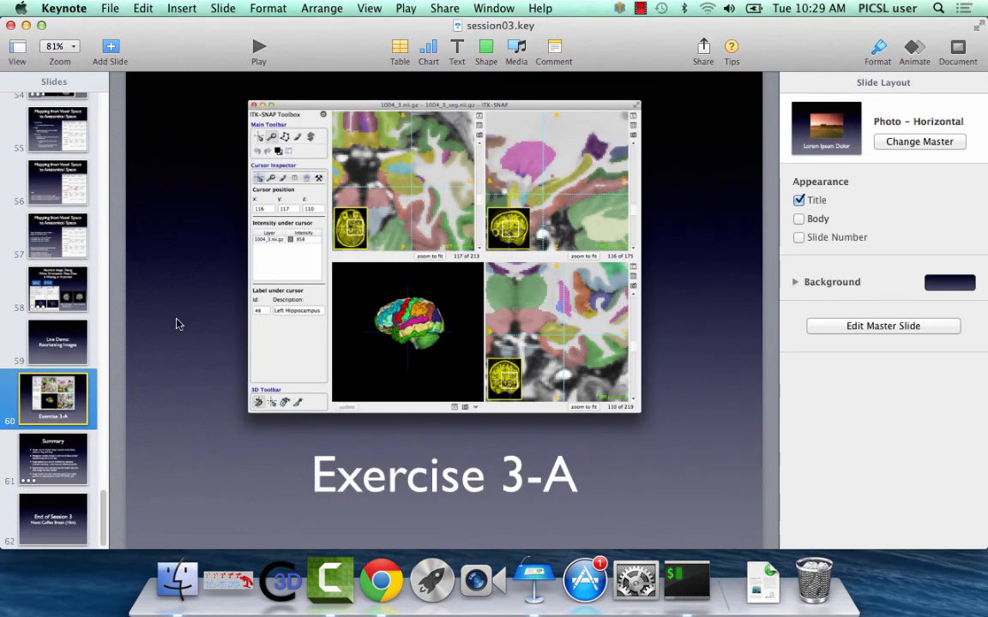
pyautogui.click(259, 48)
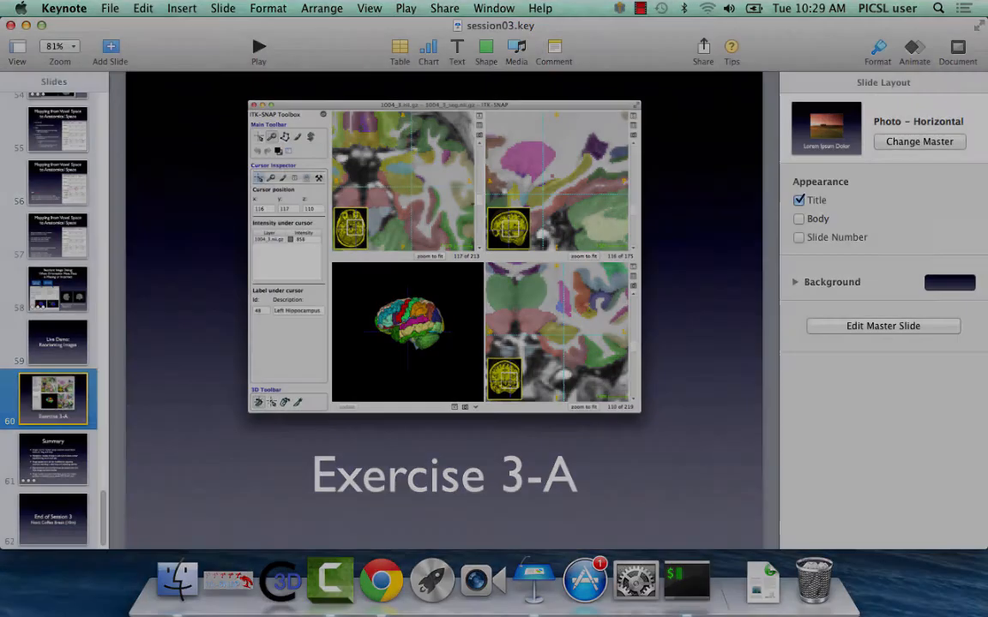